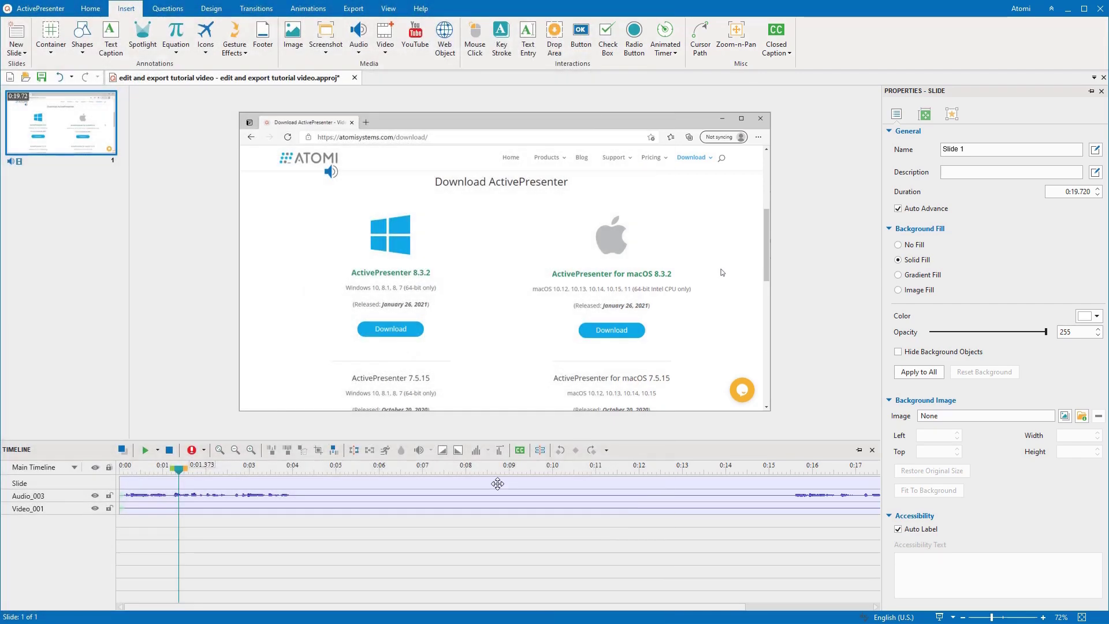
Select only the Video_001 clip on the timeline.
left_click(486, 496)
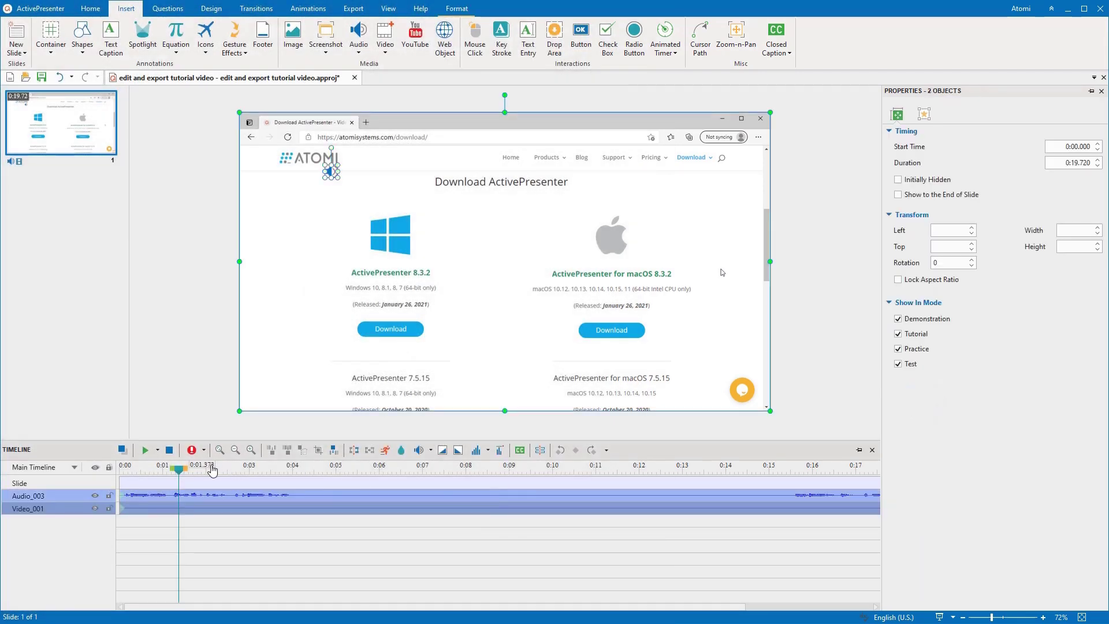
left_click_drag(182, 469, 195, 476)
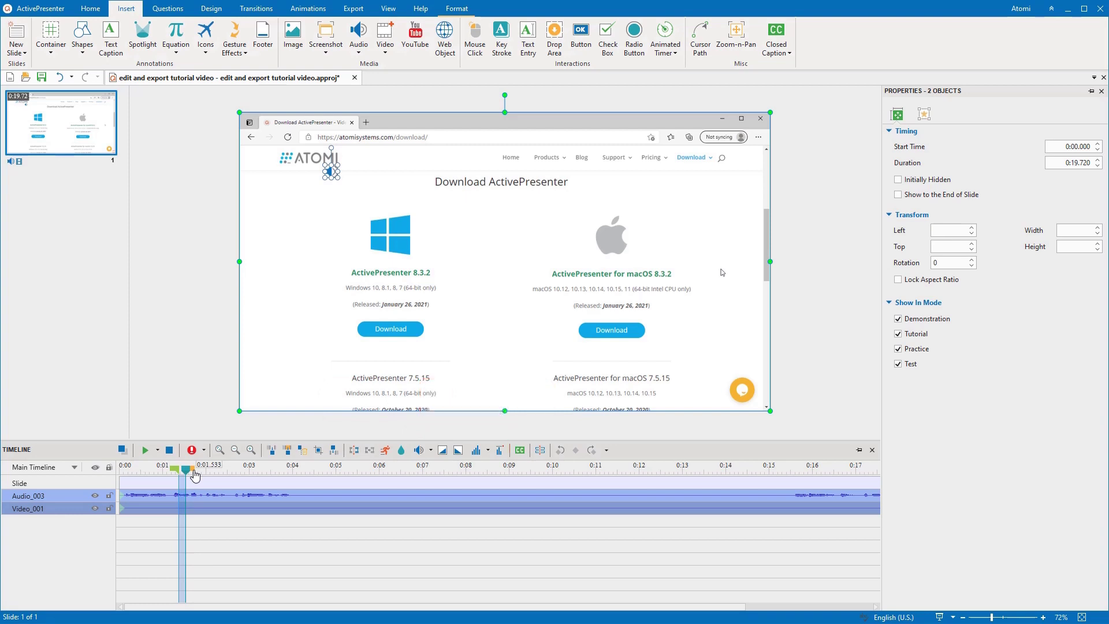
left_click(226, 532)
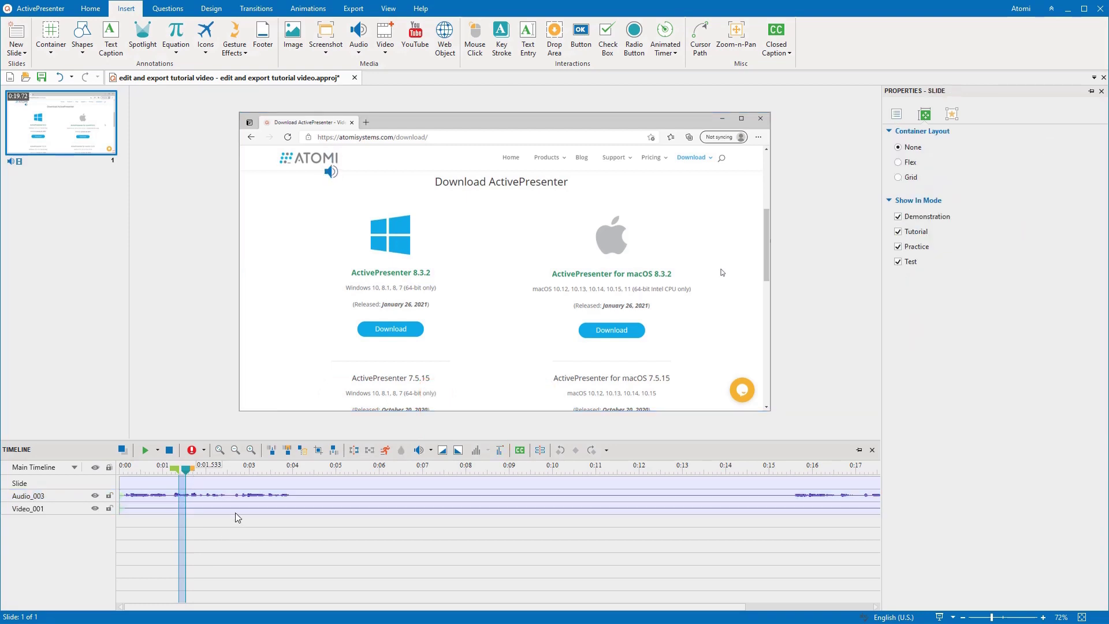
left_click(237, 507)
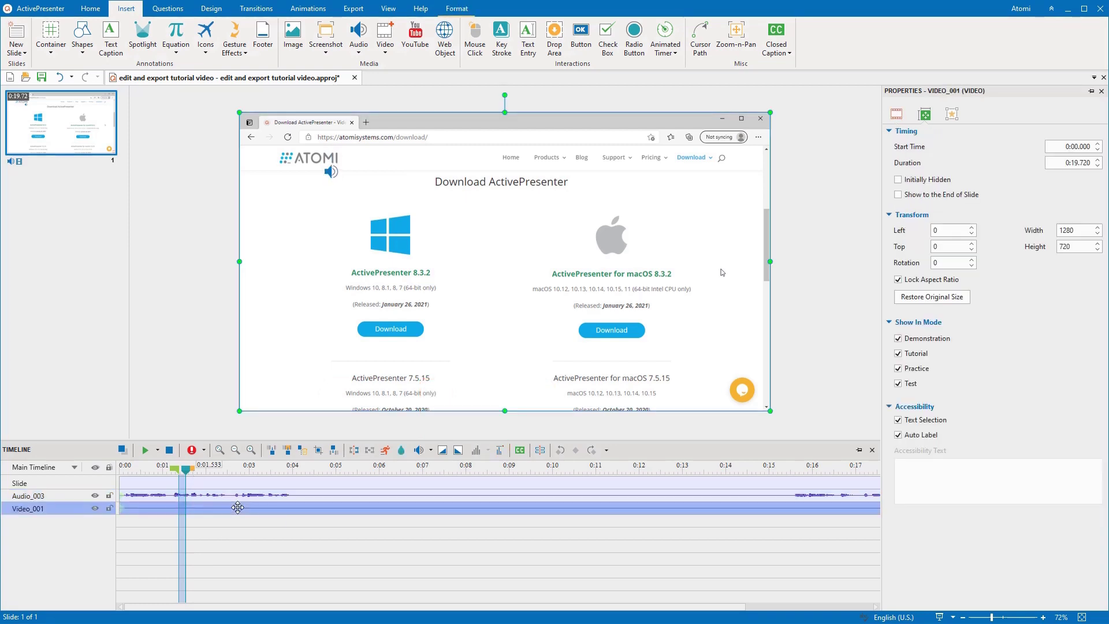
Give the cursor highlight size 30, yellow colour and opacity 172.
left_click(895, 115)
double_click(1055, 225)
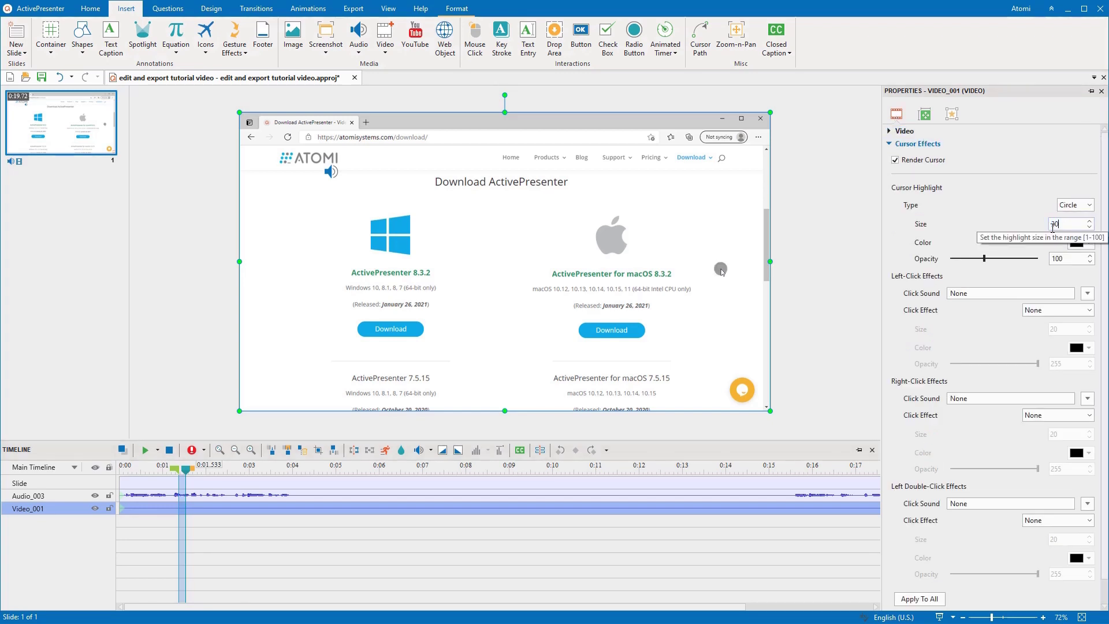
left_click(1089, 242)
left_click(1050, 289)
left_click_drag(985, 259, 1009, 261)
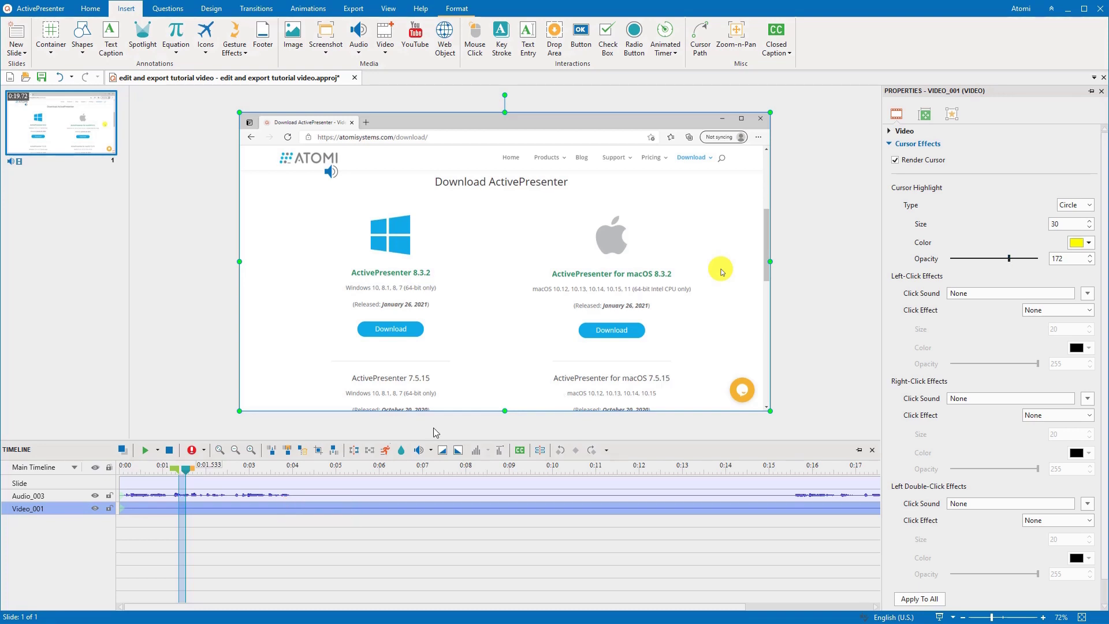
Delete the 0:04–0:05.2 blank-page range from both tracks, then mark the download portion.
left_click_drag(292, 473, 353, 478)
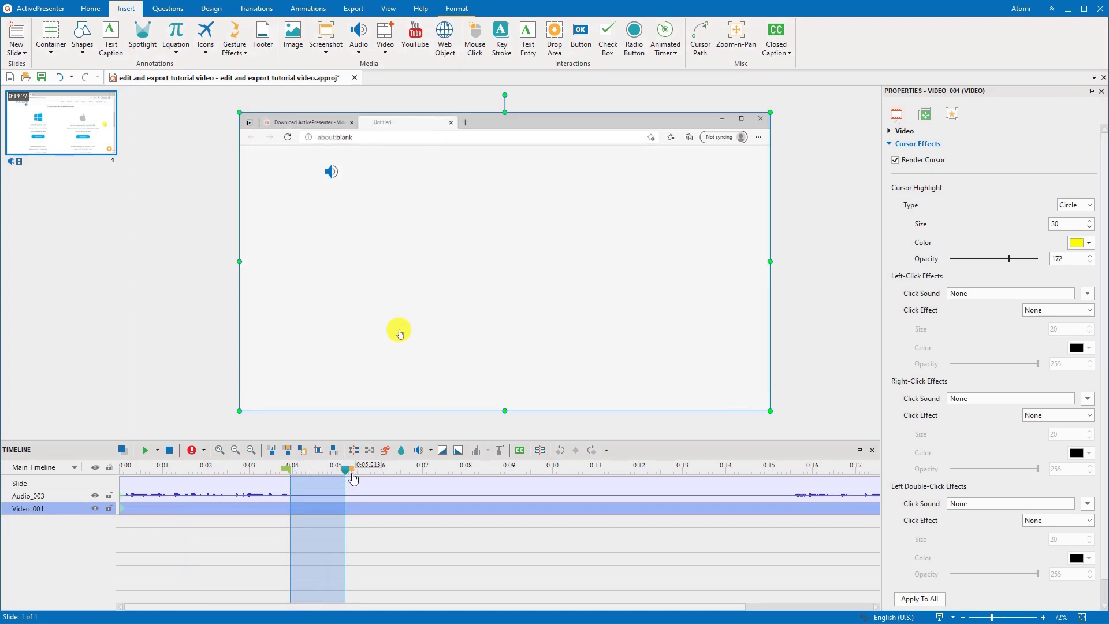
left_click(331, 495, "ctrl")
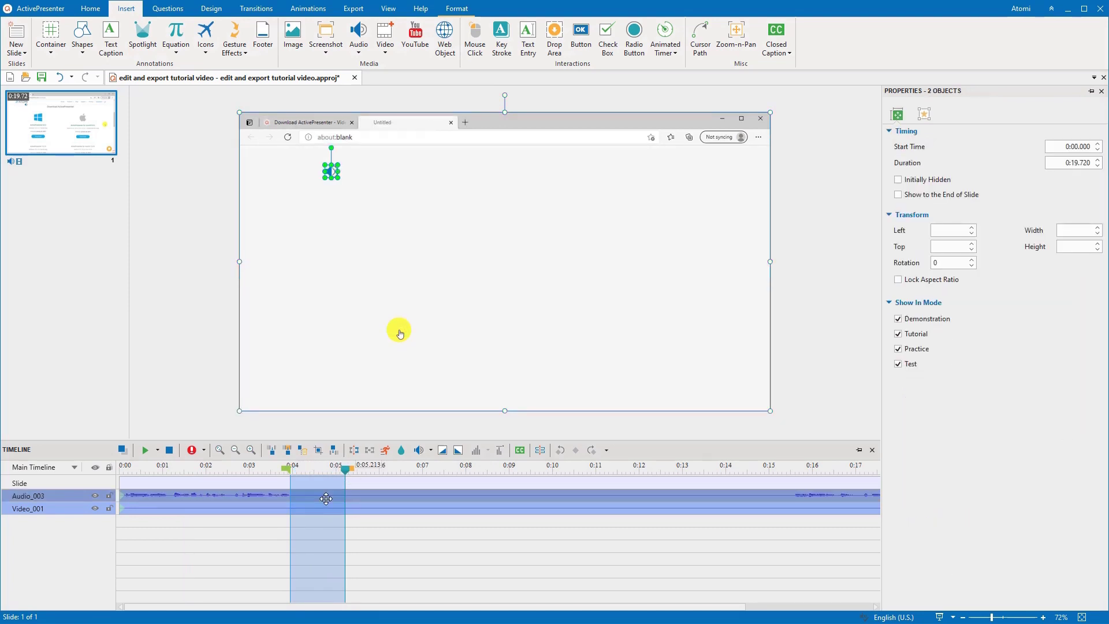
left_click(304, 456)
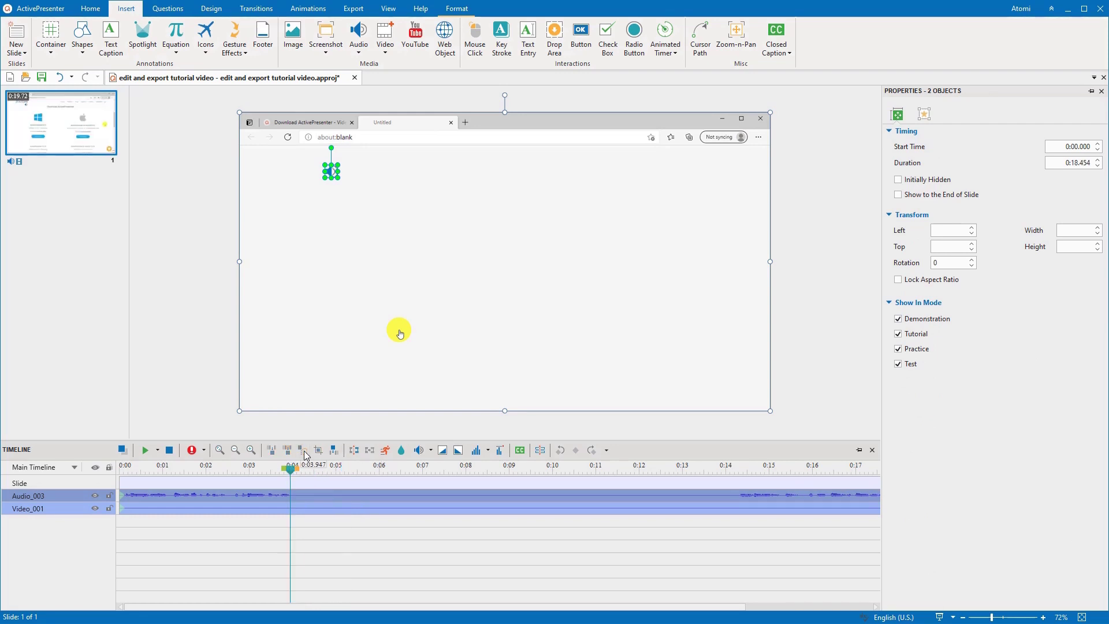
left_click(321, 513)
mouse_move(290, 470)
left_mouse_down()
mouse_move(468, 481)
mouse_move(737, 472)
left_mouse_up()
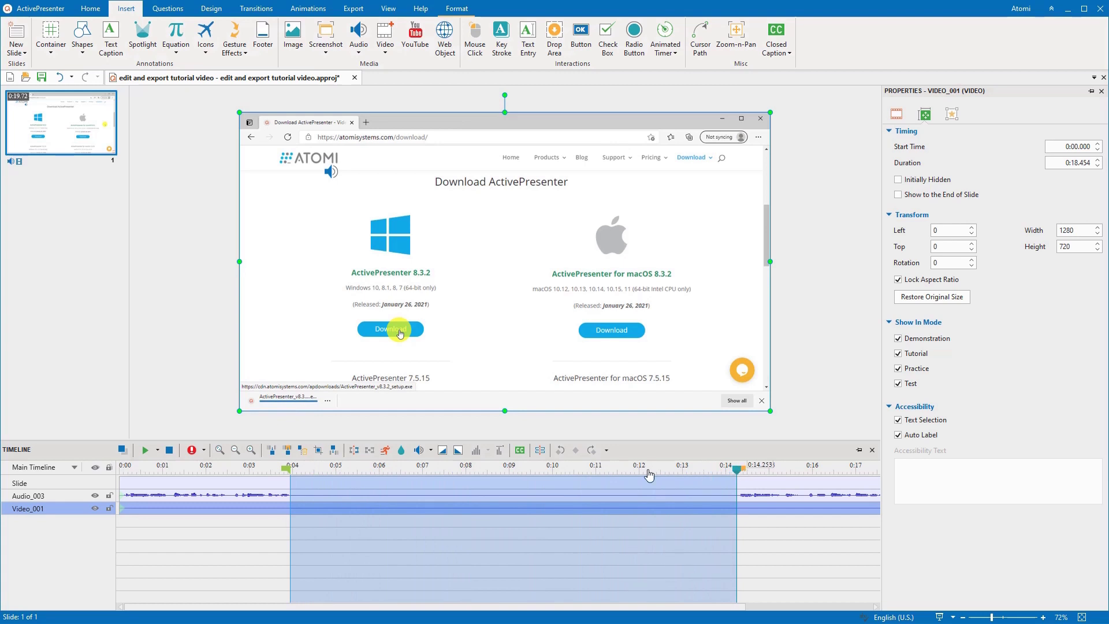
Play the marked download range at 200%, shortening the video to 0:13.301.
left_click(399, 452)
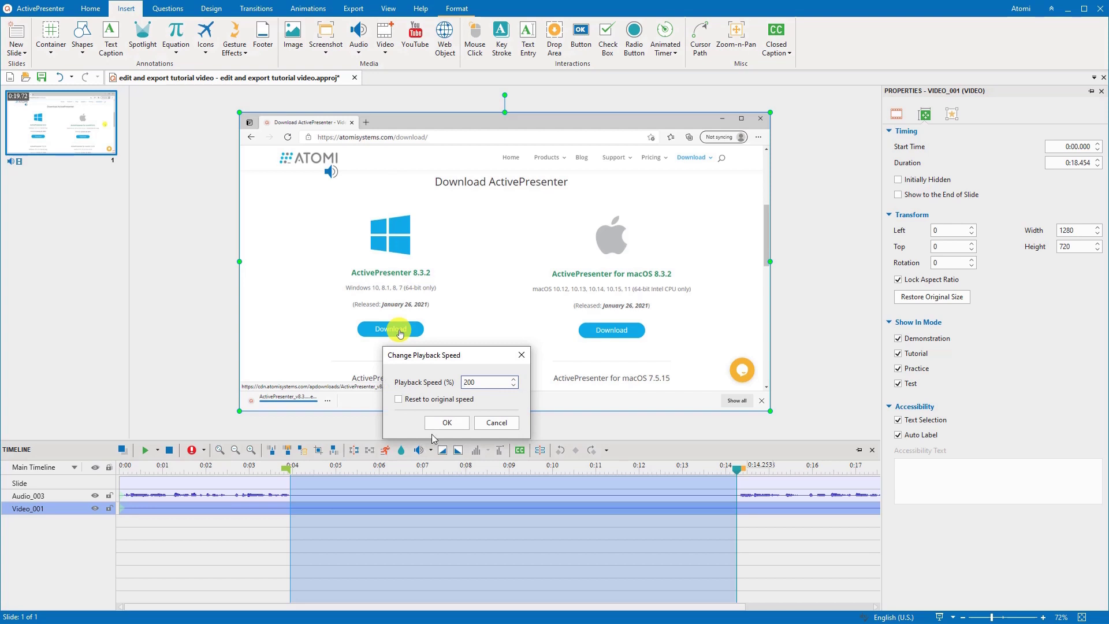
left_click(446, 422)
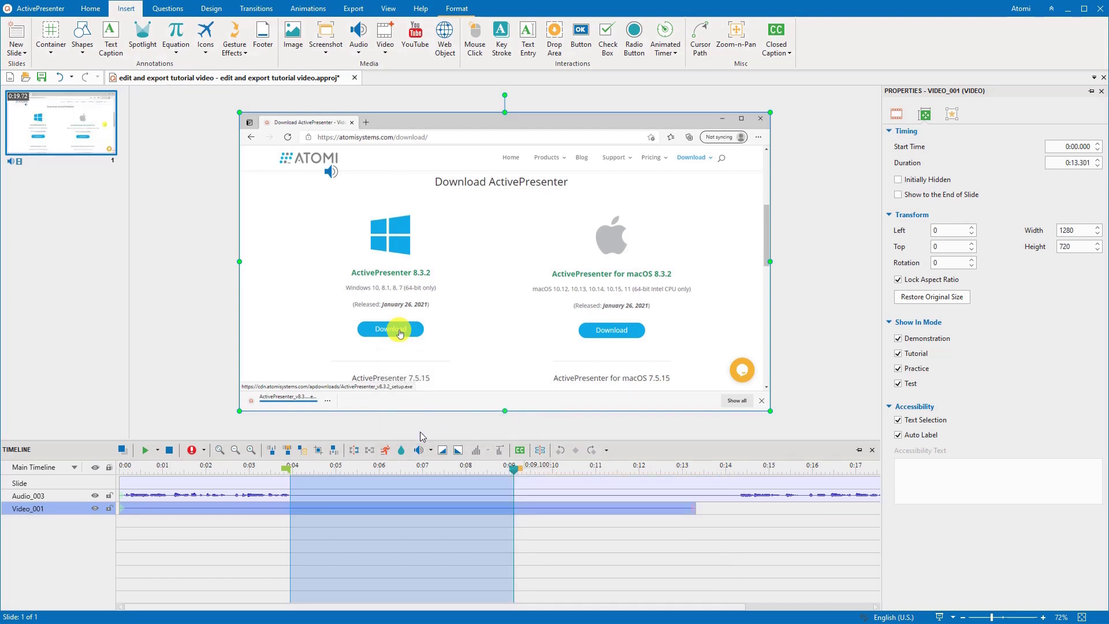
left_click(289, 472)
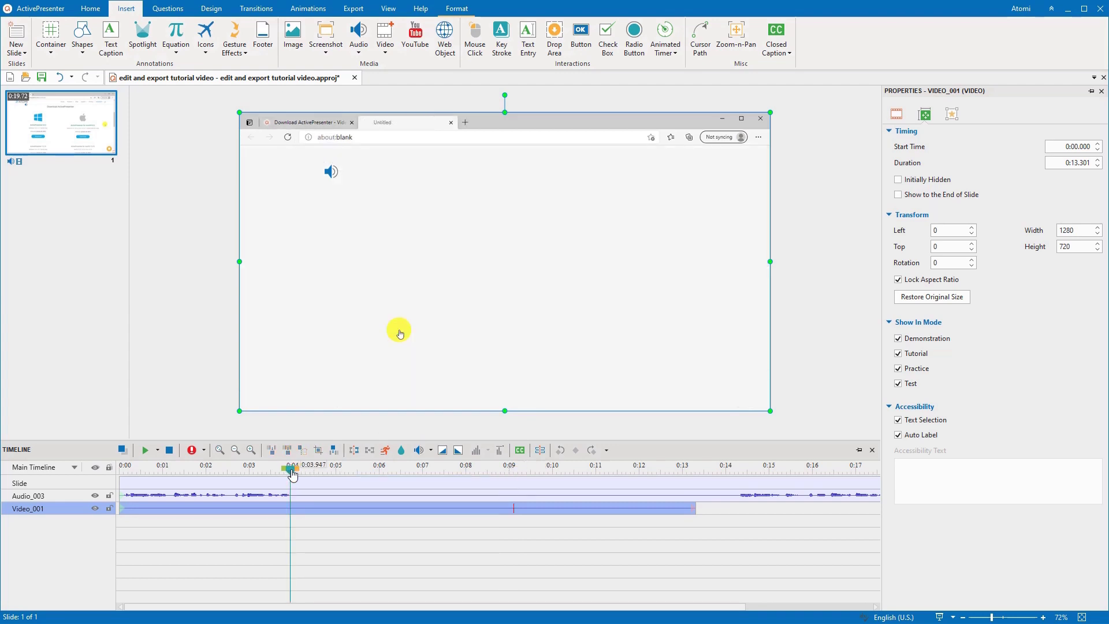
Split Audio_003 at 0:03.947 and 0:14.233, delete the middle, move the rest to 0:09.100.
left_click(307, 497)
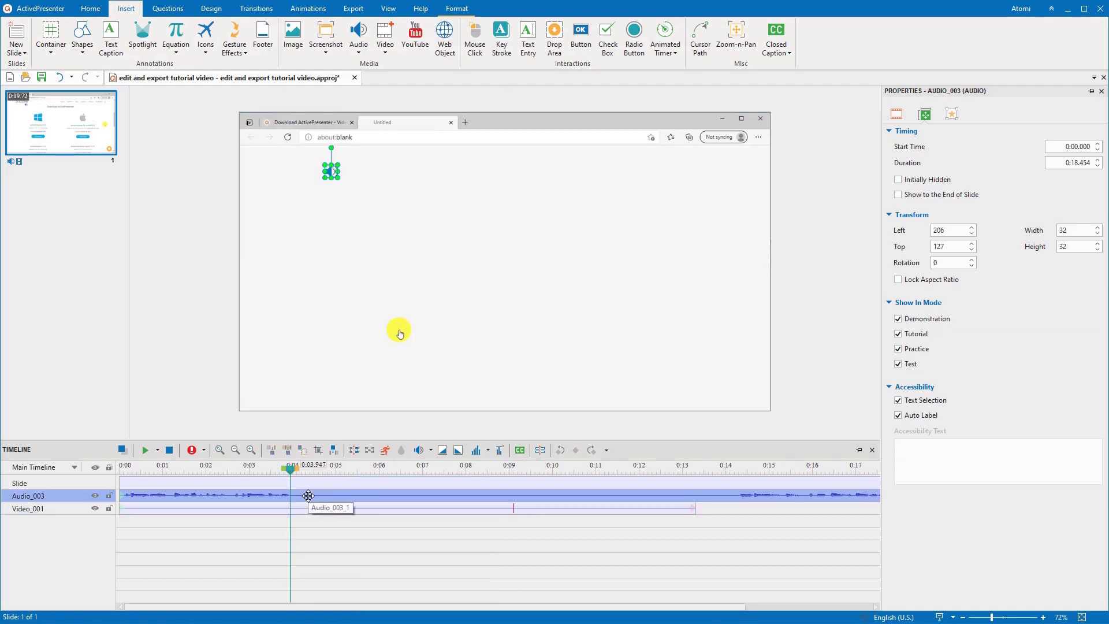
left_click(355, 451)
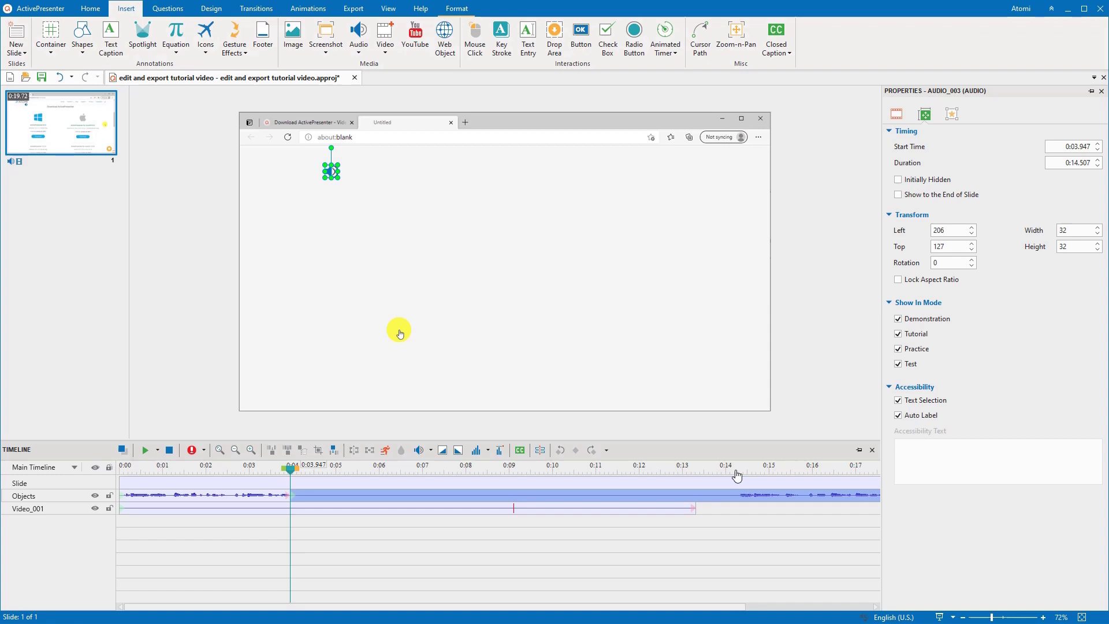
left_click(737, 470)
left_click(354, 451)
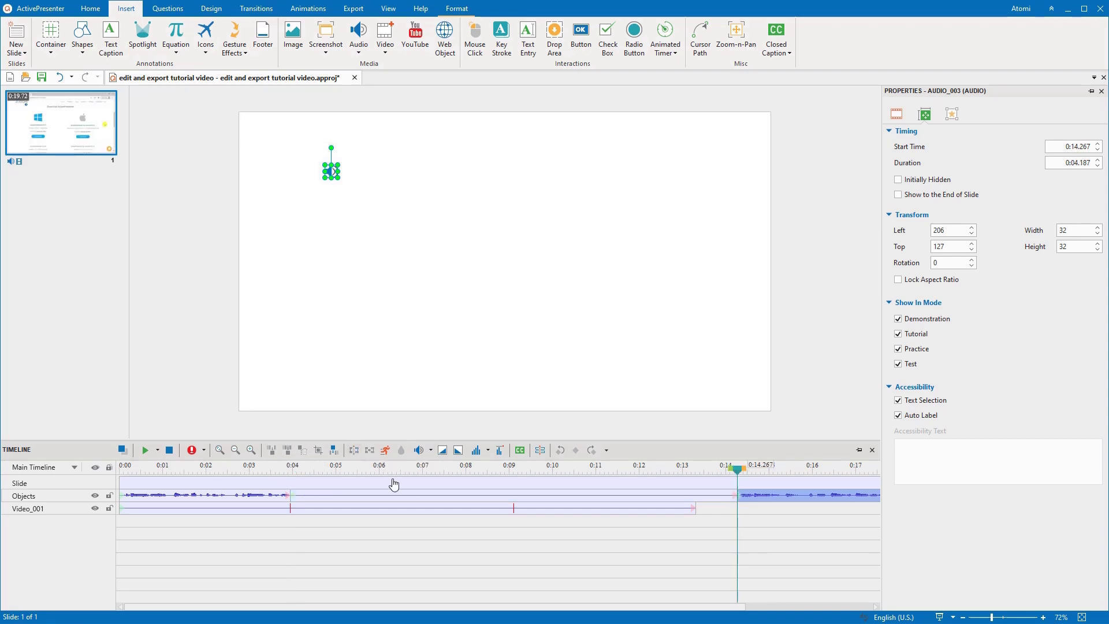
left_click(403, 496)
key("Delete")
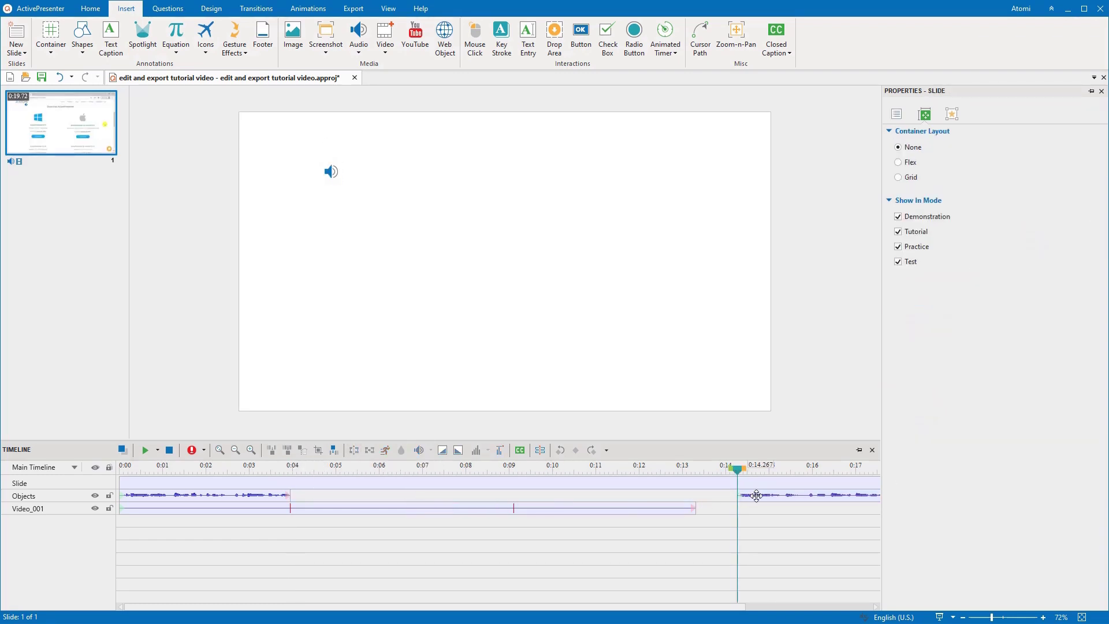
left_click_drag(756, 496, 531, 501)
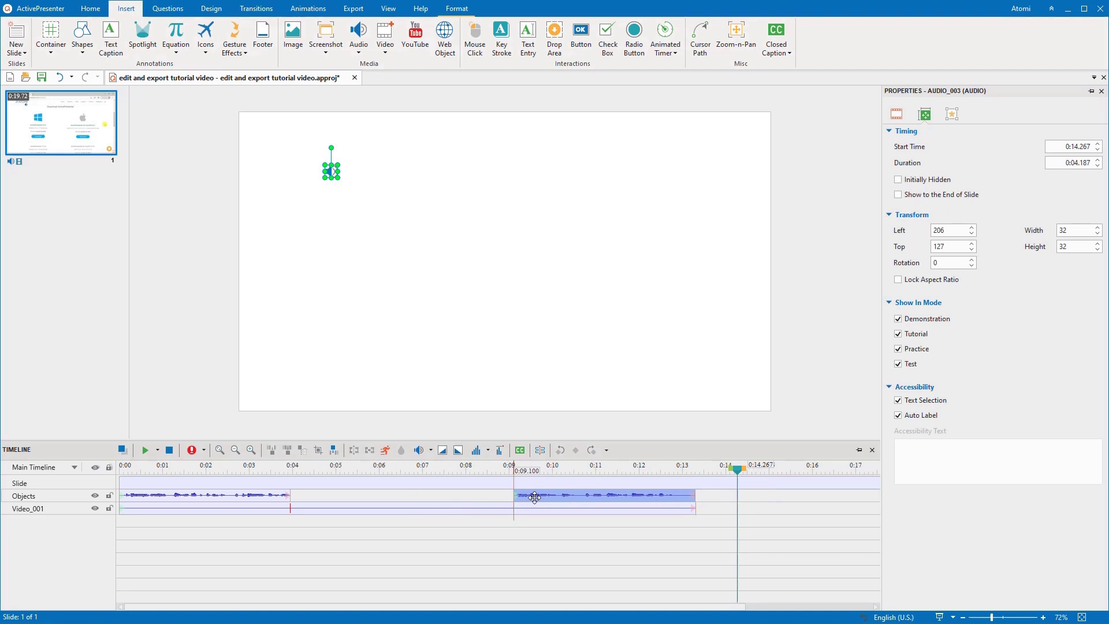
left_click(239, 472)
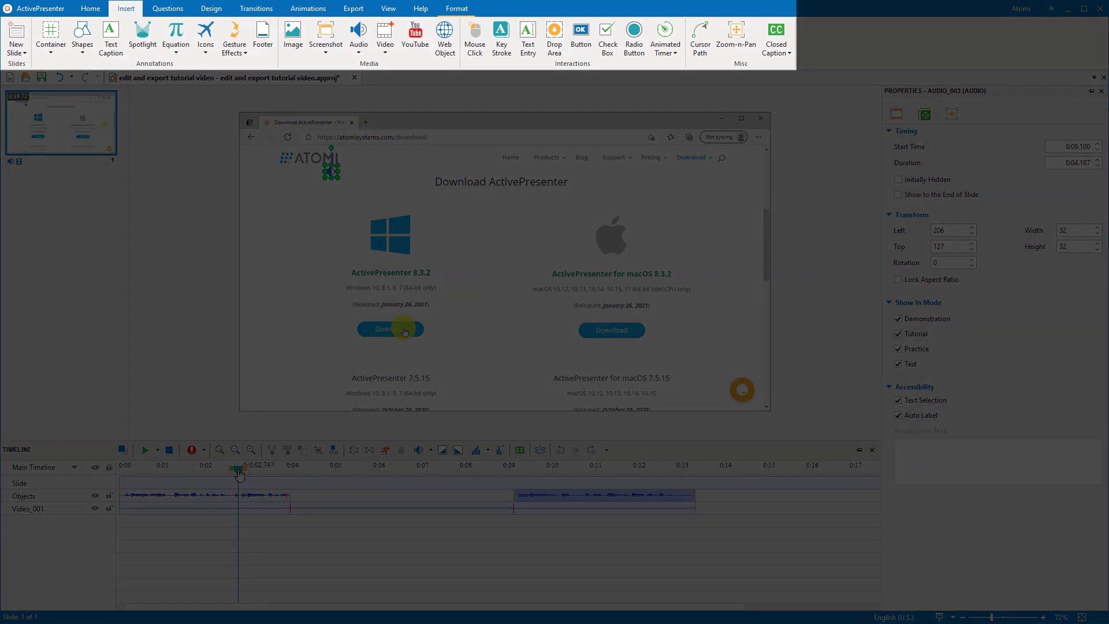
Insert a one-second Zoom-n-Pan at 0:01.933 framing the Windows download section.
left_click_drag(239, 472, 203, 469)
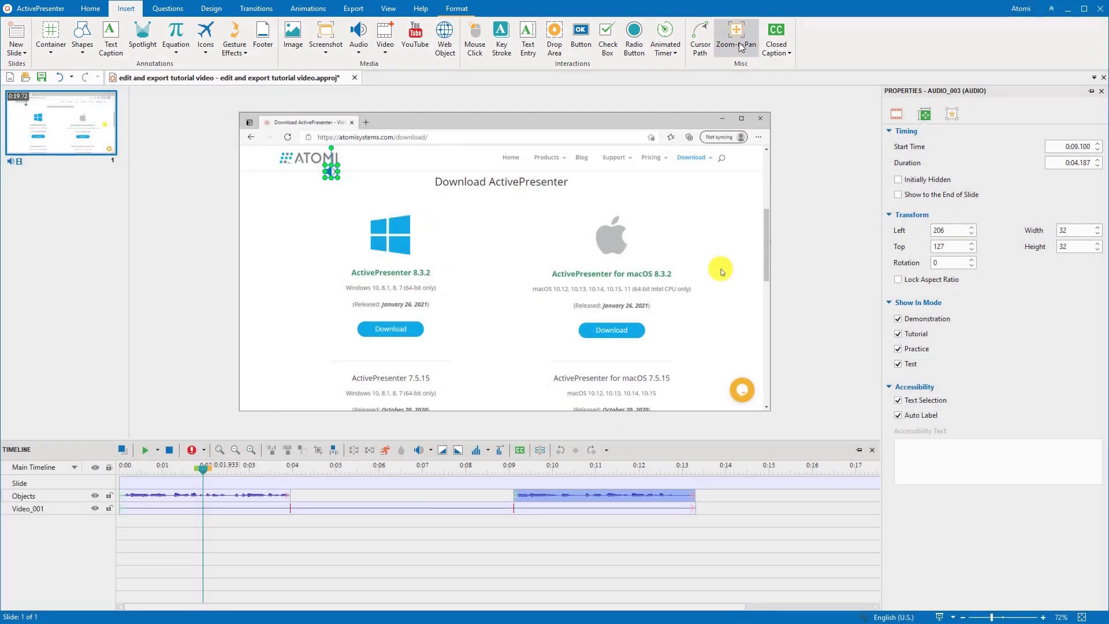
left_click(736, 39)
mouse_move(507, 230)
left_mouse_down()
mouse_move(514, 318)
mouse_move(545, 378)
left_mouse_up()
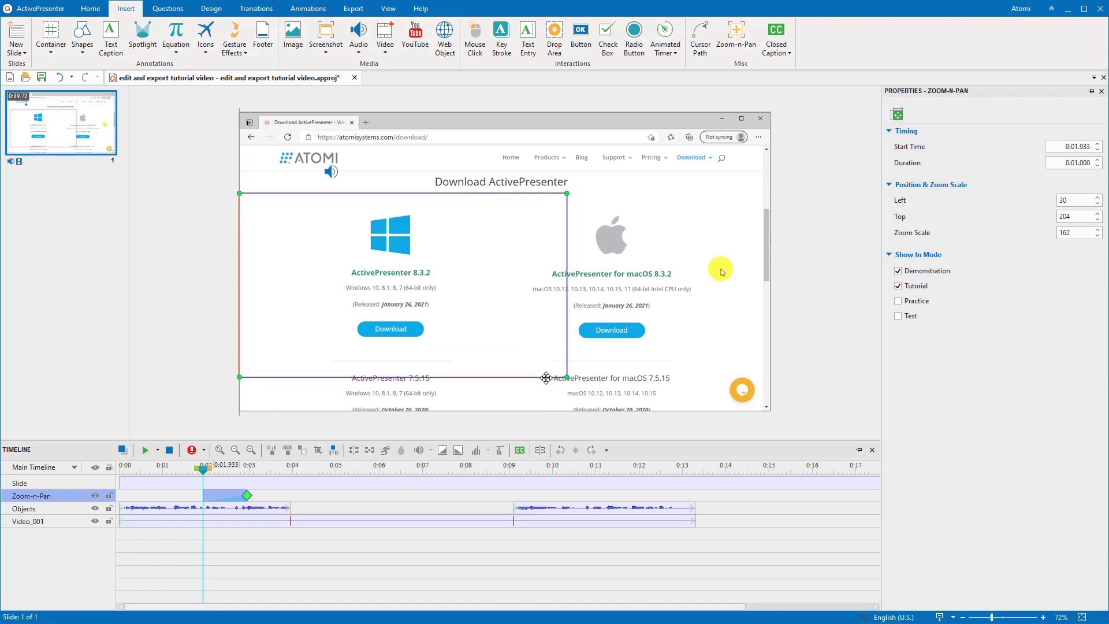
left_click(246, 476)
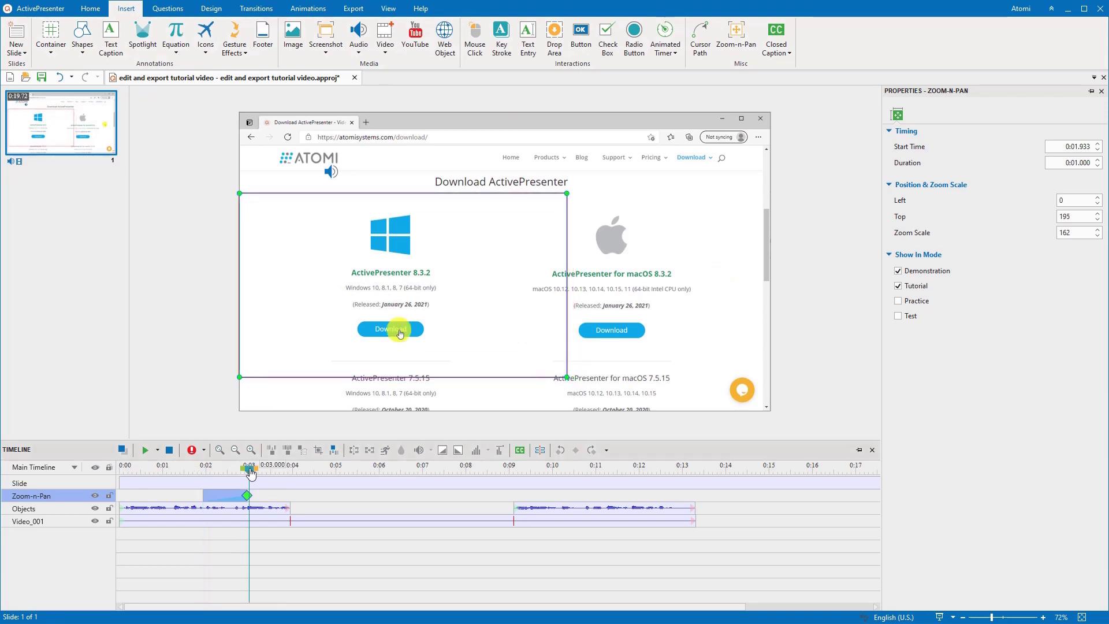
Draw a rectangle shape over the Windows Download button.
left_click(82, 55)
left_click(97, 87)
left_click_drag(349, 315, 433, 340)
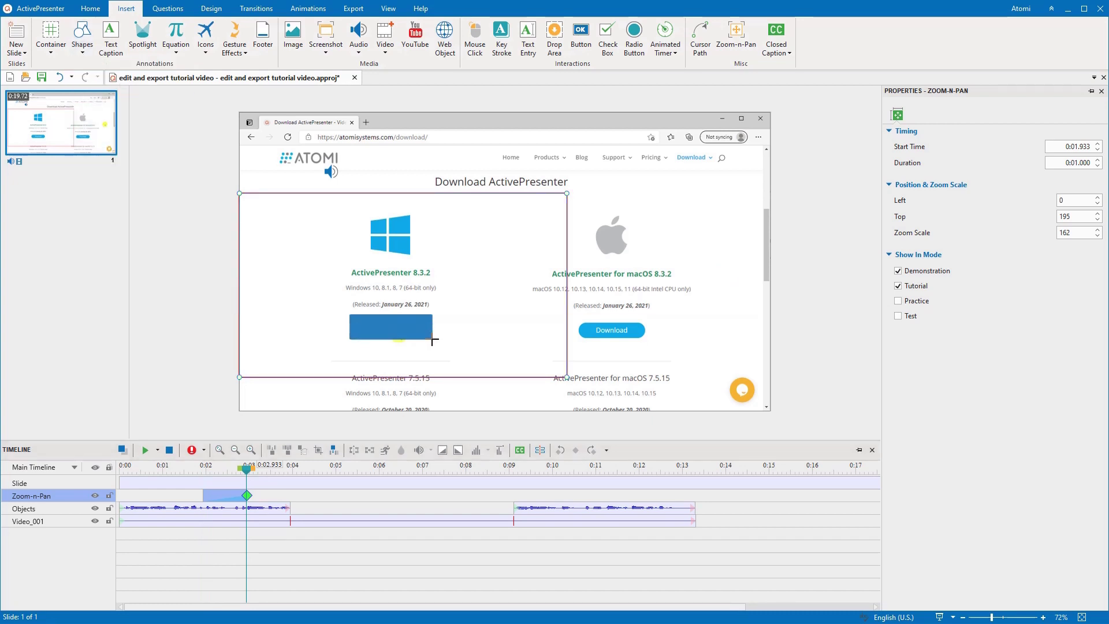
Give the rectangle no fill and a solid red outline of width 3, fitted to the button.
left_click(897, 114)
left_click(899, 146)
left_click(898, 232)
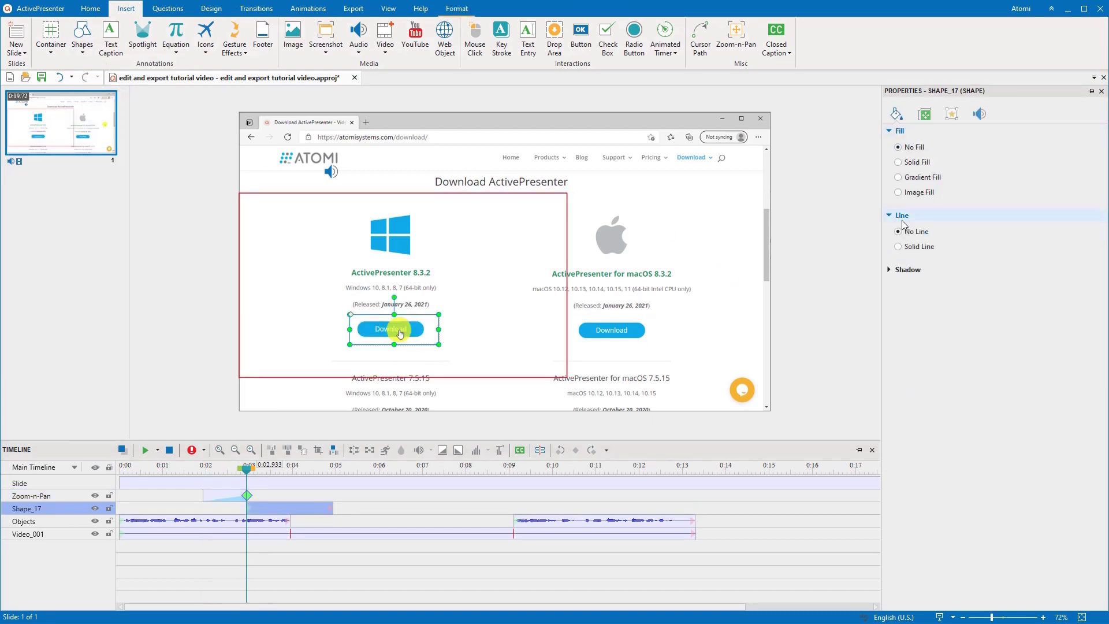
left_click(1098, 268)
left_click(1098, 267)
left_click(1090, 404)
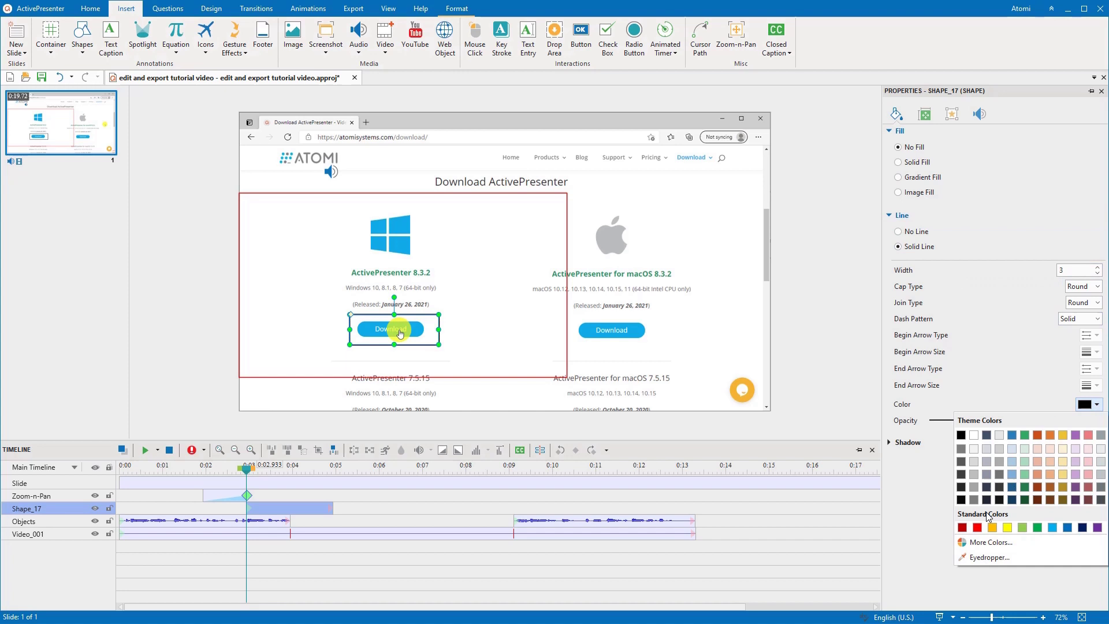
left_click(980, 526)
left_click_drag(436, 343, 434, 342)
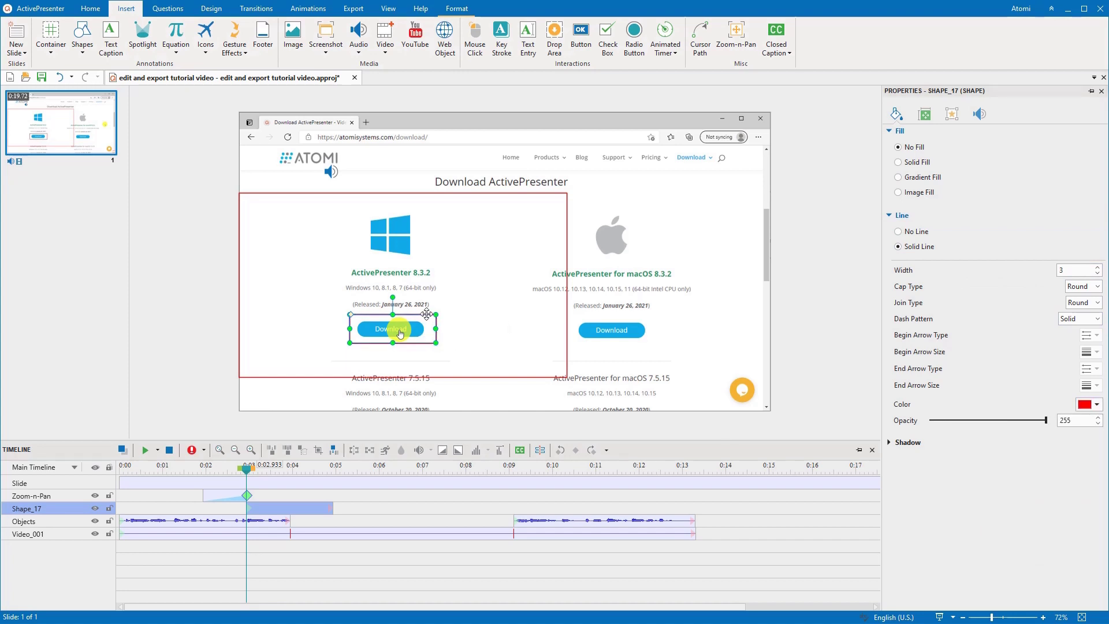
Add a slightly shorter entrance effect to the red rectangle.
left_click(300, 12)
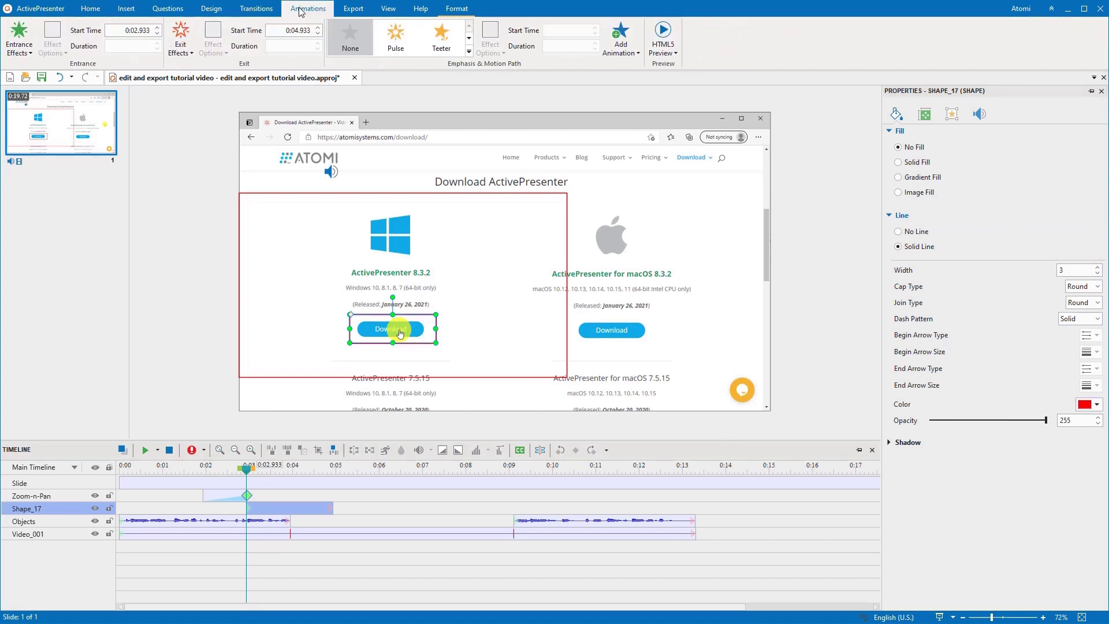
left_click(20, 38)
left_click(112, 177)
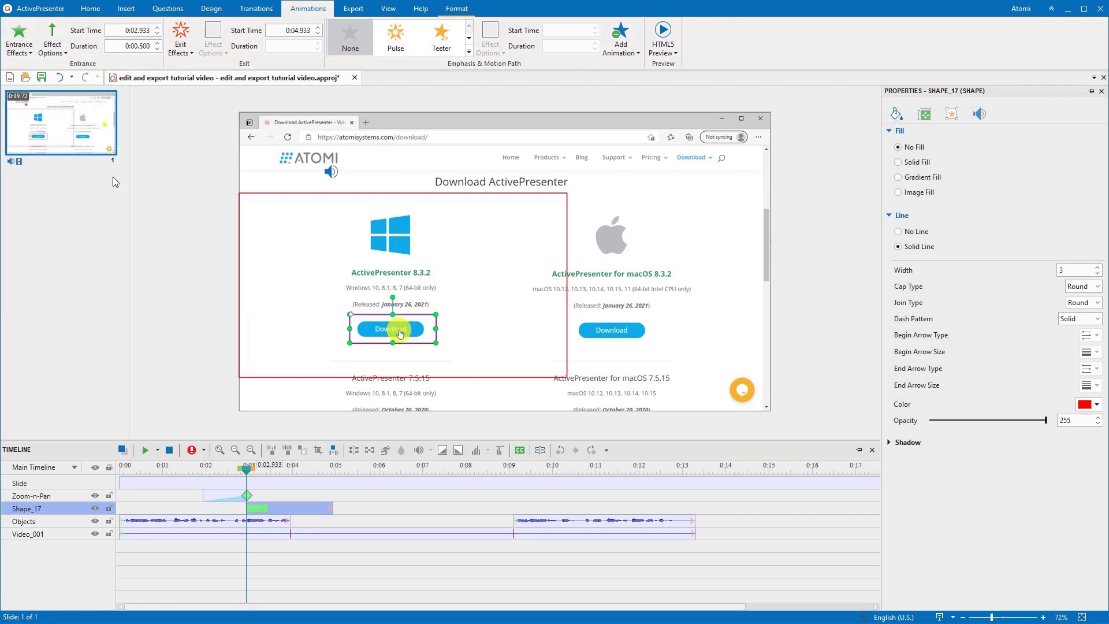
left_click_drag(262, 504, 258, 505)
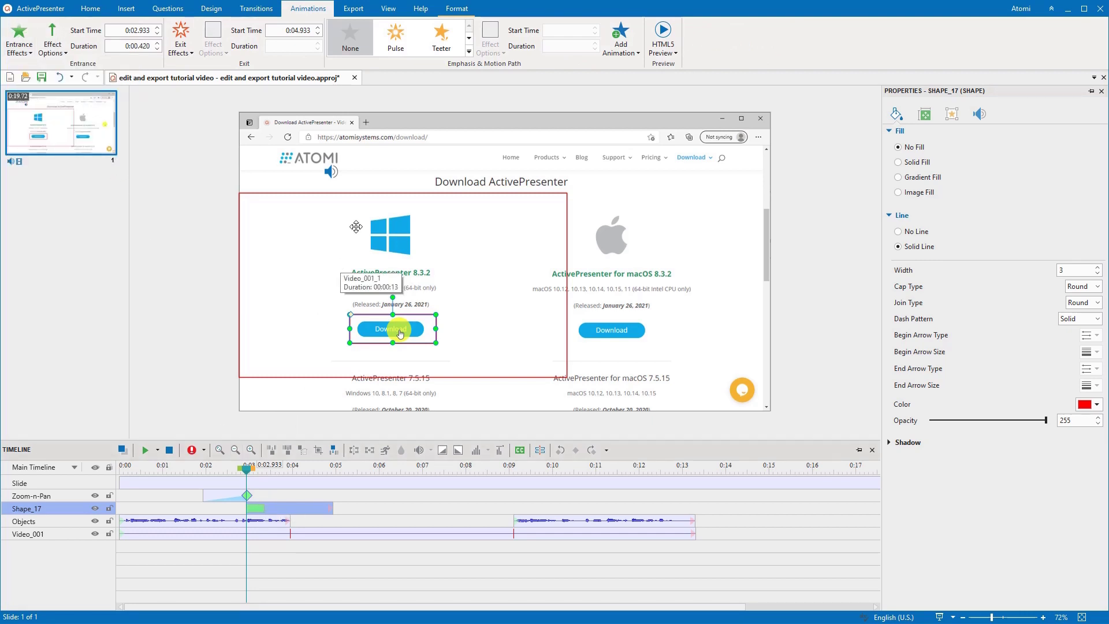
Add a Pulse emphasis to the rectangle that repeats three times.
left_click(391, 45)
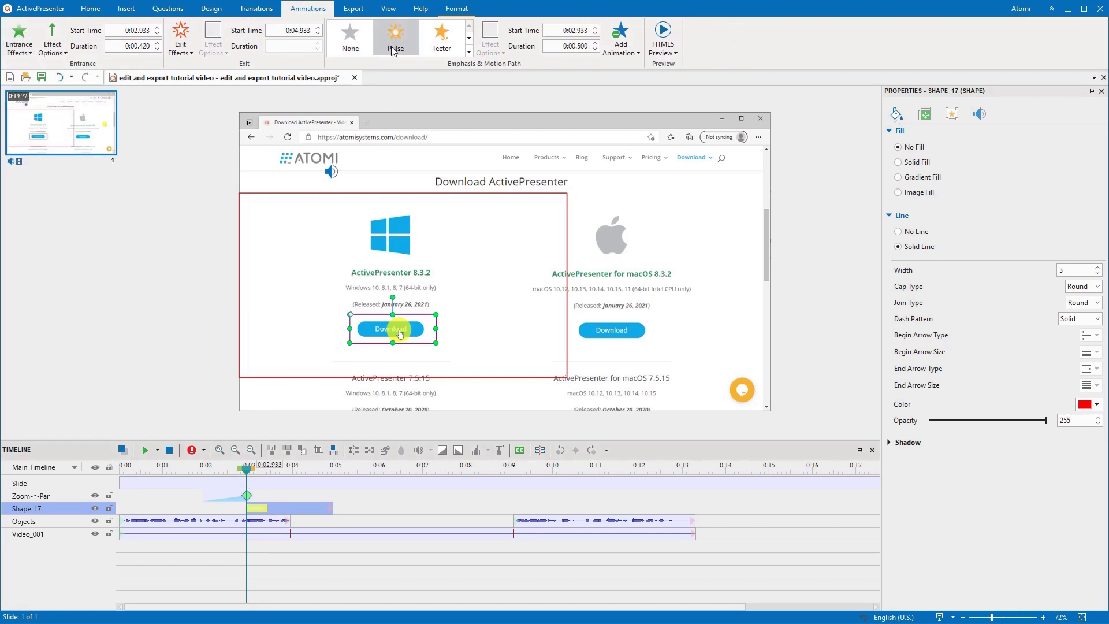
double_click(258, 507)
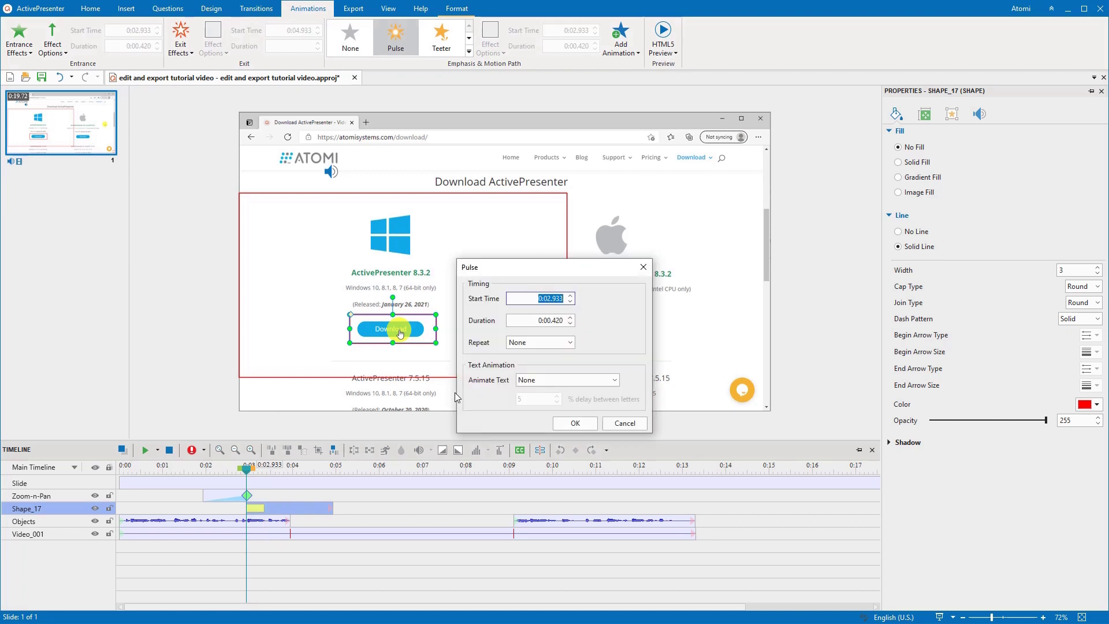
left_click(559, 343)
left_click(557, 377)
left_click(575, 422)
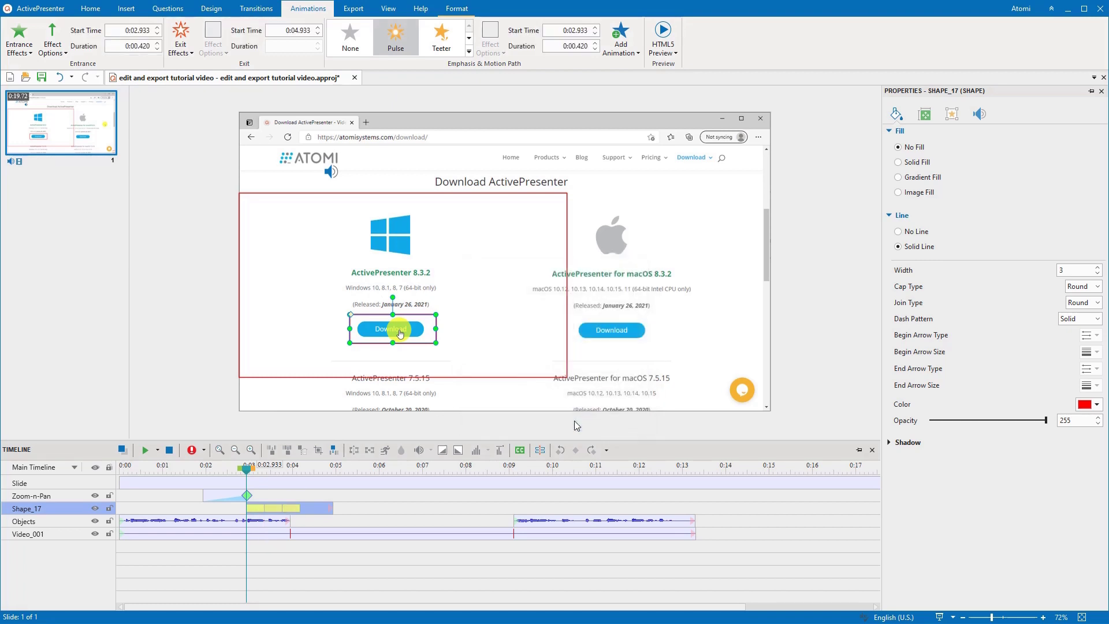
Add an exit effect to the rectangle, shortened to 0.38 seconds at 4.193 seconds.
left_click(180, 36)
left_click(239, 142)
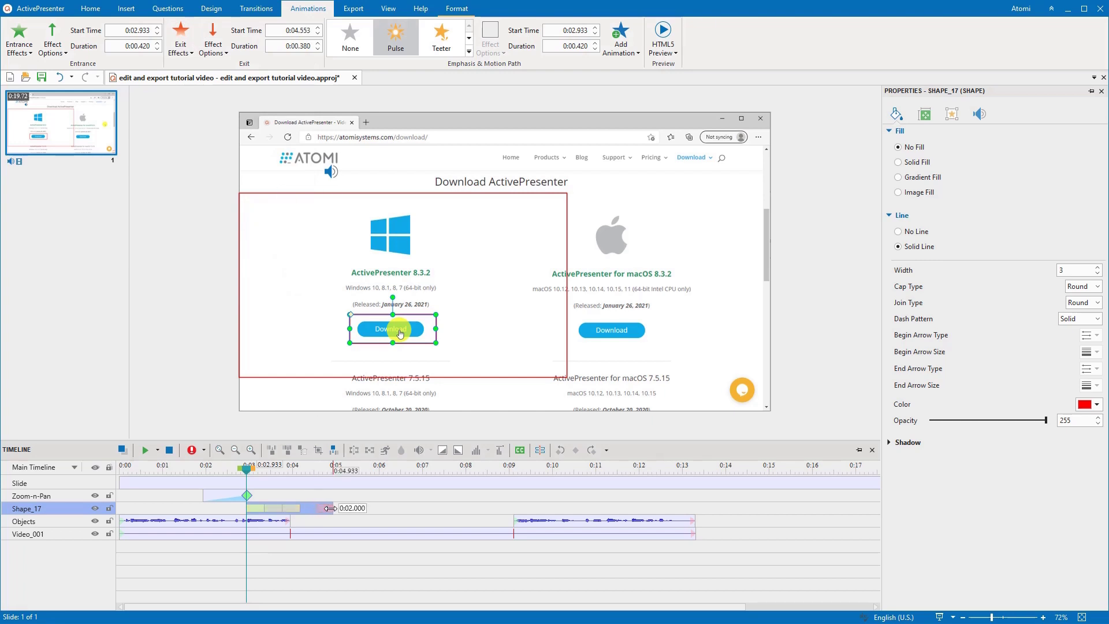
left_click_drag(324, 508, 315, 509)
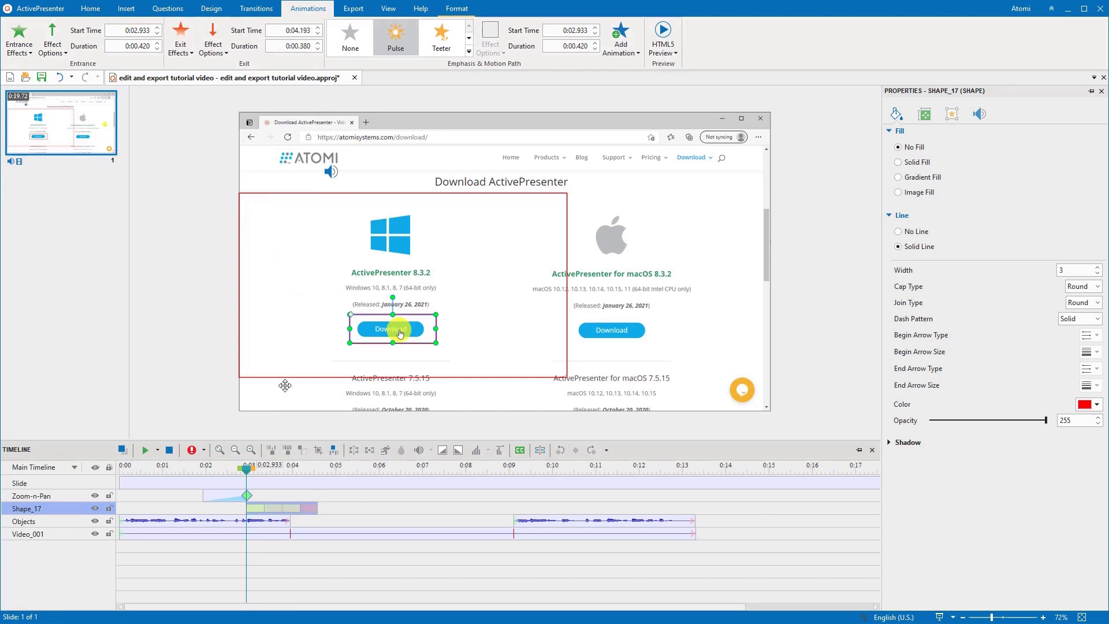
left_click(125, 9)
Draw a red-filled 'Click here to download' callout beside the Download button.
left_click(84, 51)
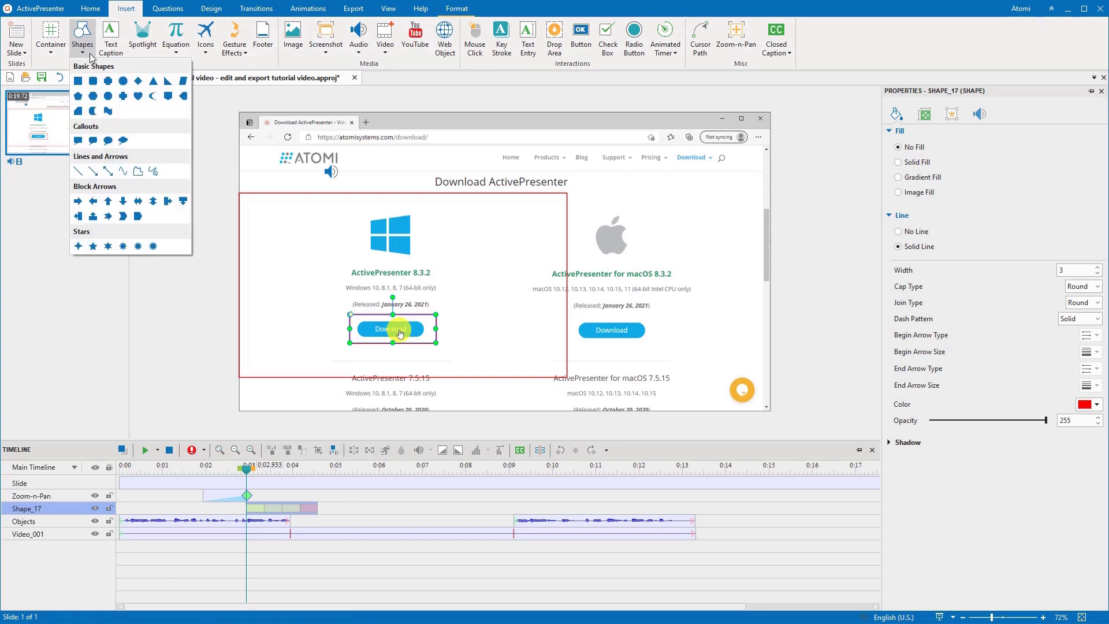
left_click(102, 140)
left_click_drag(453, 316, 513, 286)
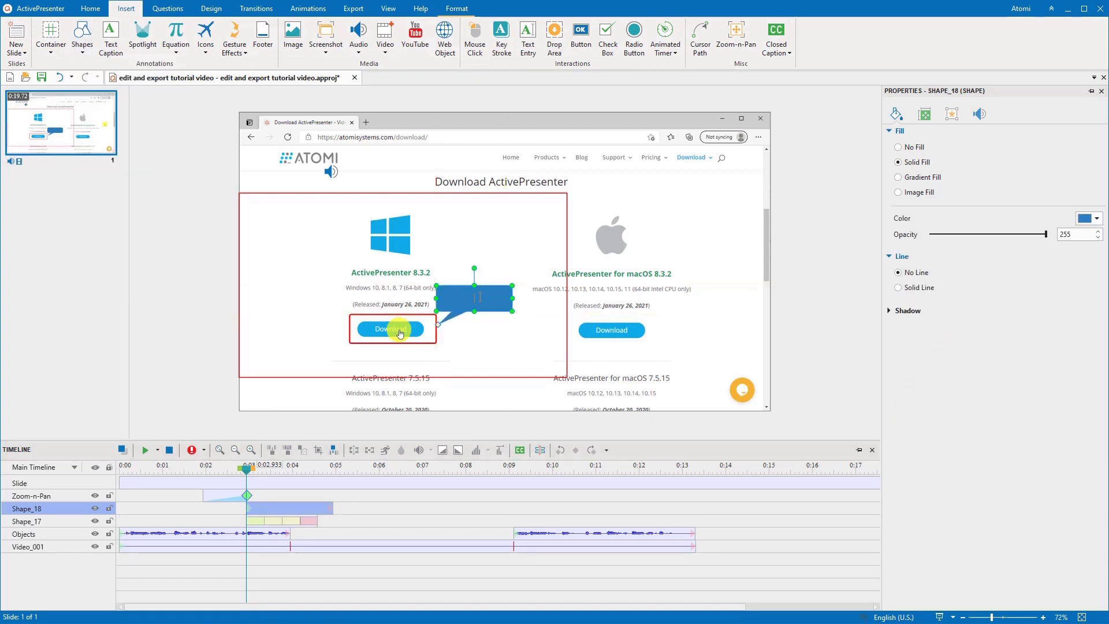
type("Click here todownload")
left_click(1084, 225)
left_click(978, 347)
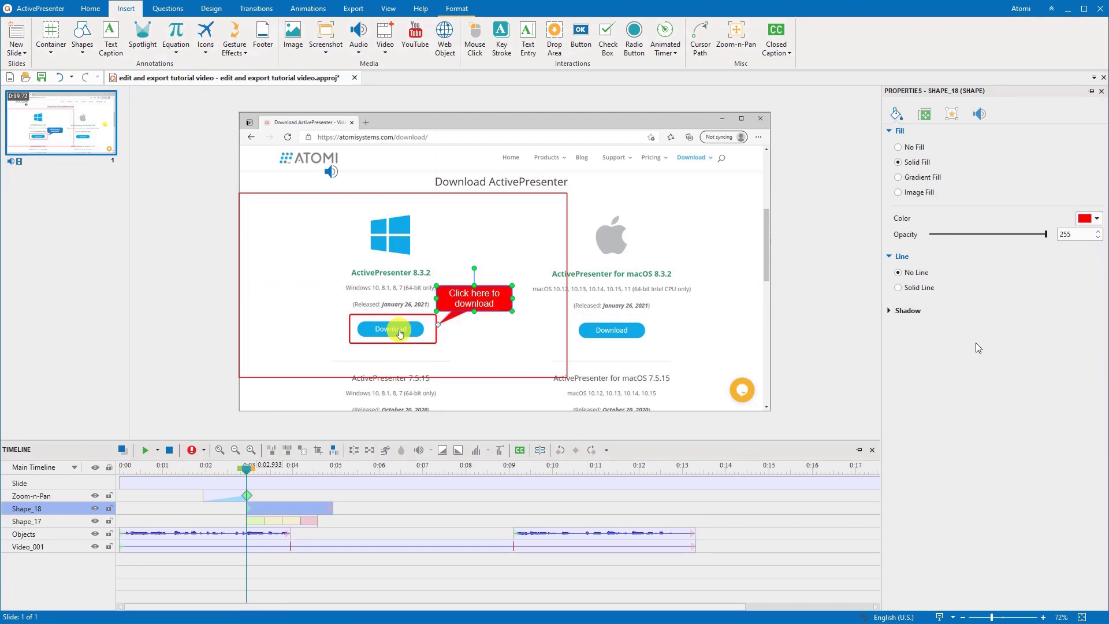
Give the callout entrance and exit animations, with the exit moved earlier to 4.573 seconds.
left_click(308, 8)
left_click(18, 44)
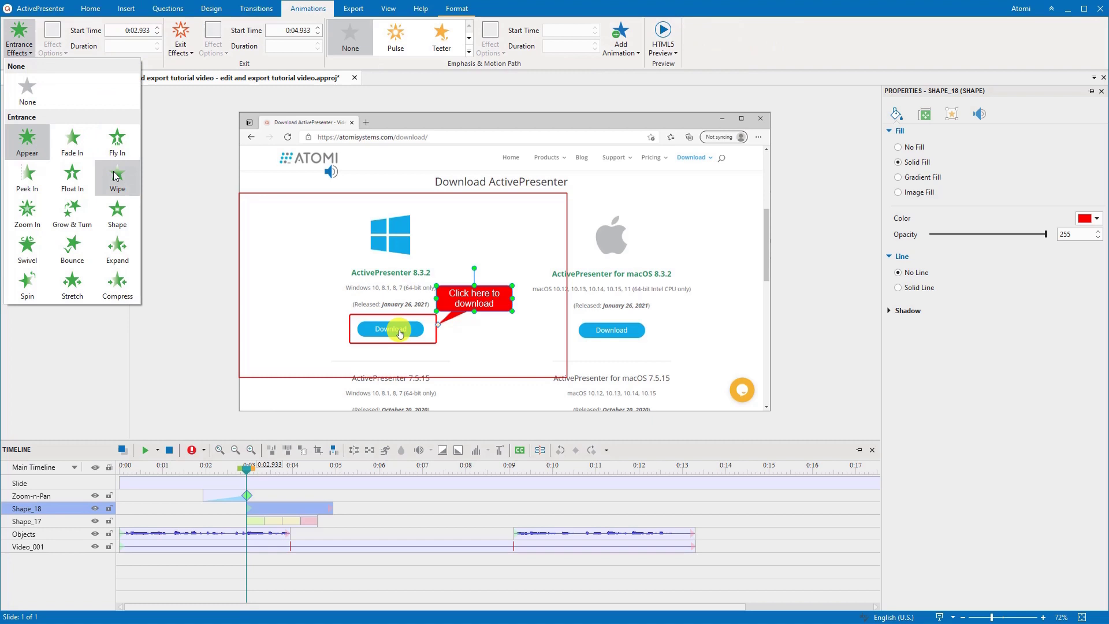
left_click(117, 178)
left_click(181, 44)
left_click(280, 238)
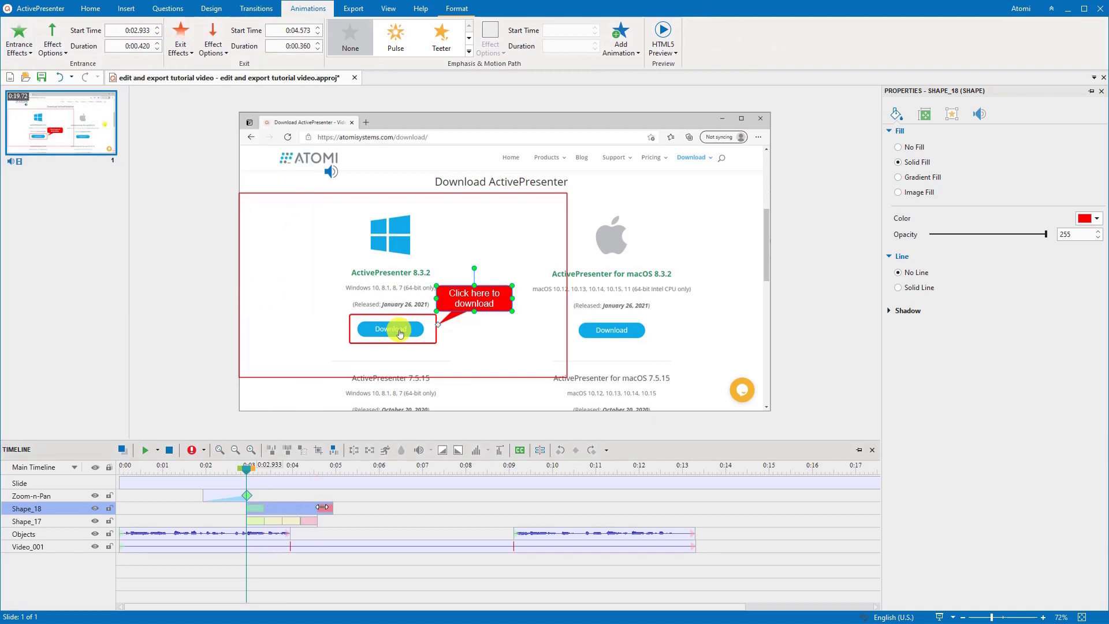
left_click_drag(322, 507, 320, 508)
Add a second Zoom-n-Pan at 0:04.573 that frames the whole slide at 100%.
left_click(219, 496)
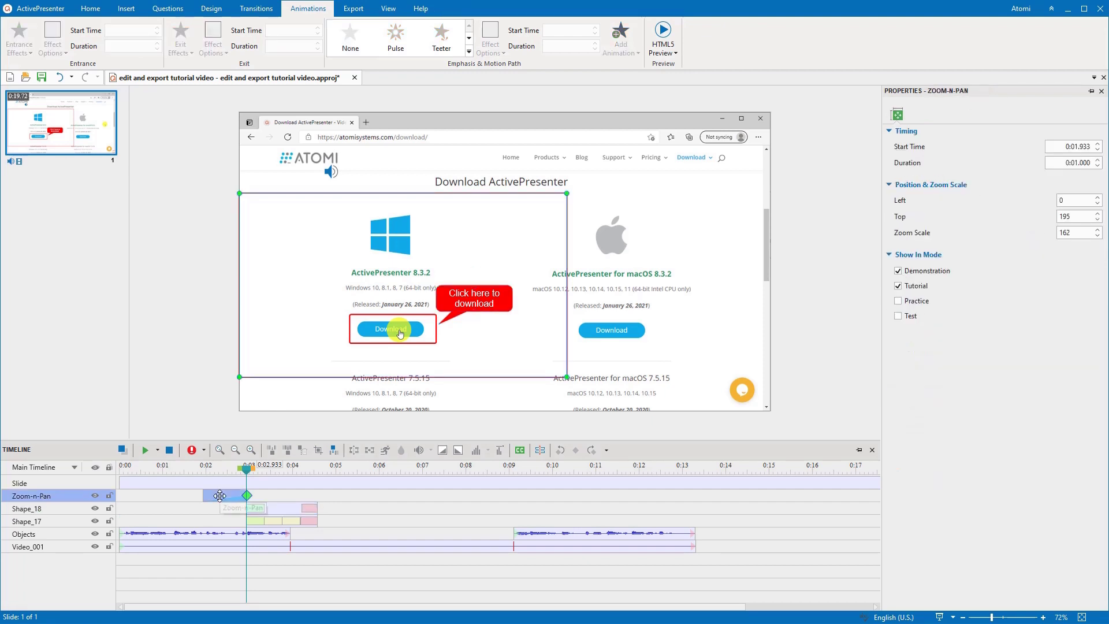
left_click(318, 469)
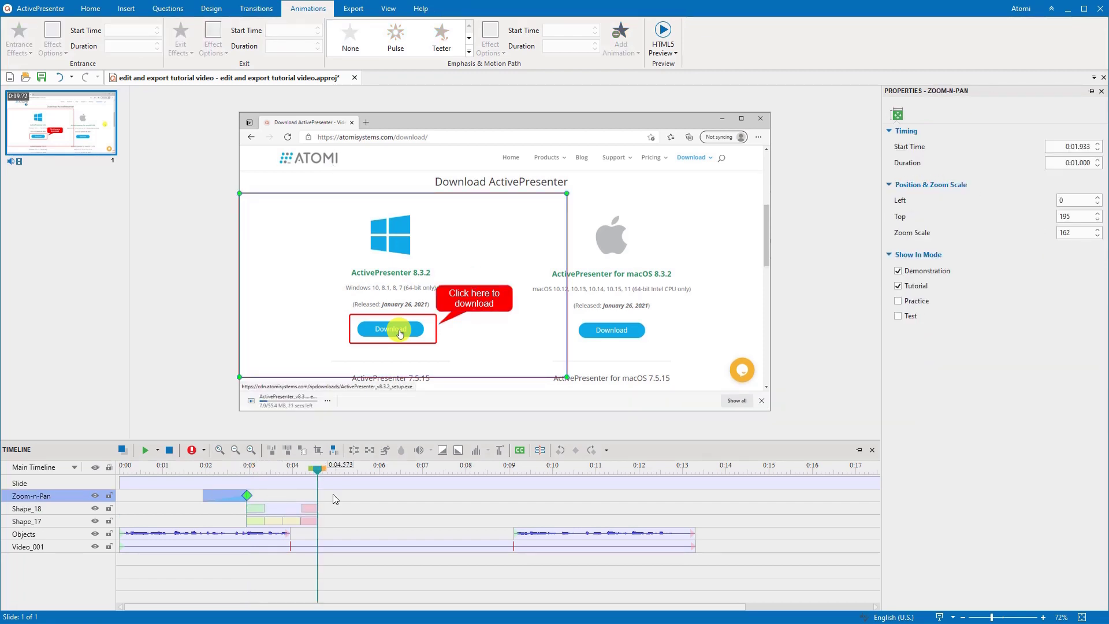
double_click(332, 494)
mouse_move(505, 378)
left_mouse_down()
mouse_move(505, 299)
mouse_move(770, 410)
left_mouse_up()
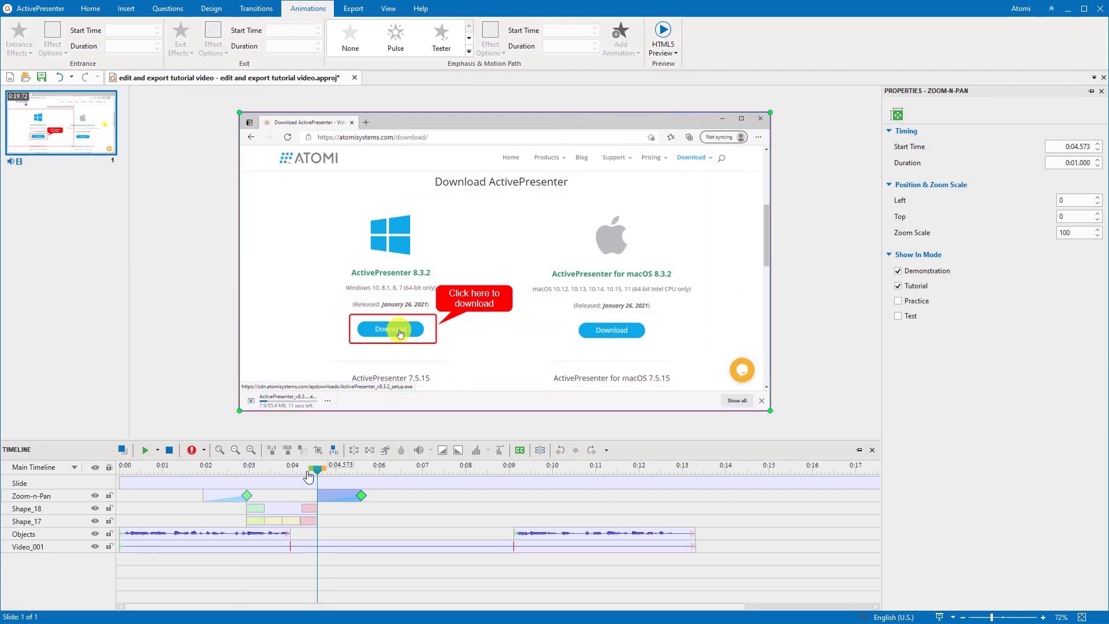
mouse_move(318, 470)
left_mouse_down()
mouse_move(229, 471)
mouse_move(245, 470)
left_mouse_up()
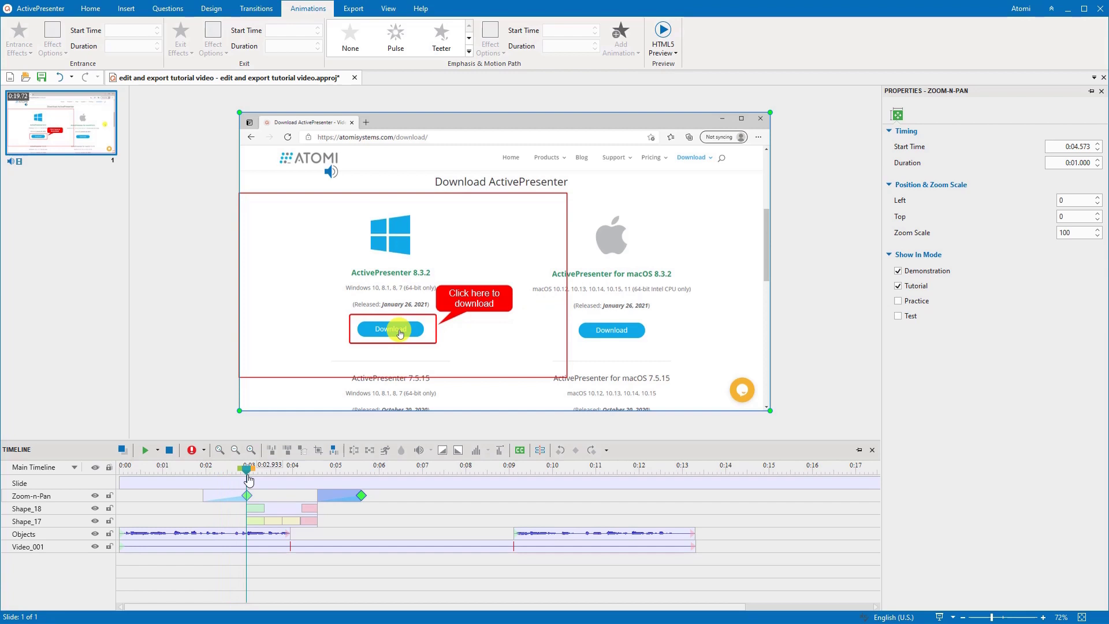
Insert a ~2.5-second freeze frame at 0:02.933 and move the closing audio to 0:11.740.
left_click(261, 546)
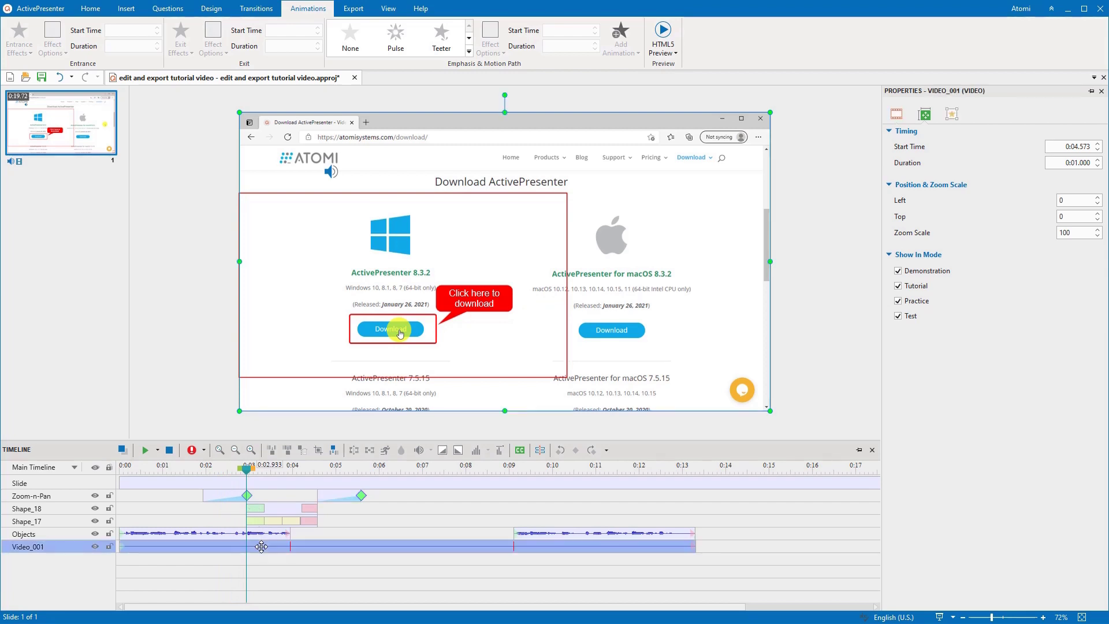
left_click(332, 452)
left_click(395, 426)
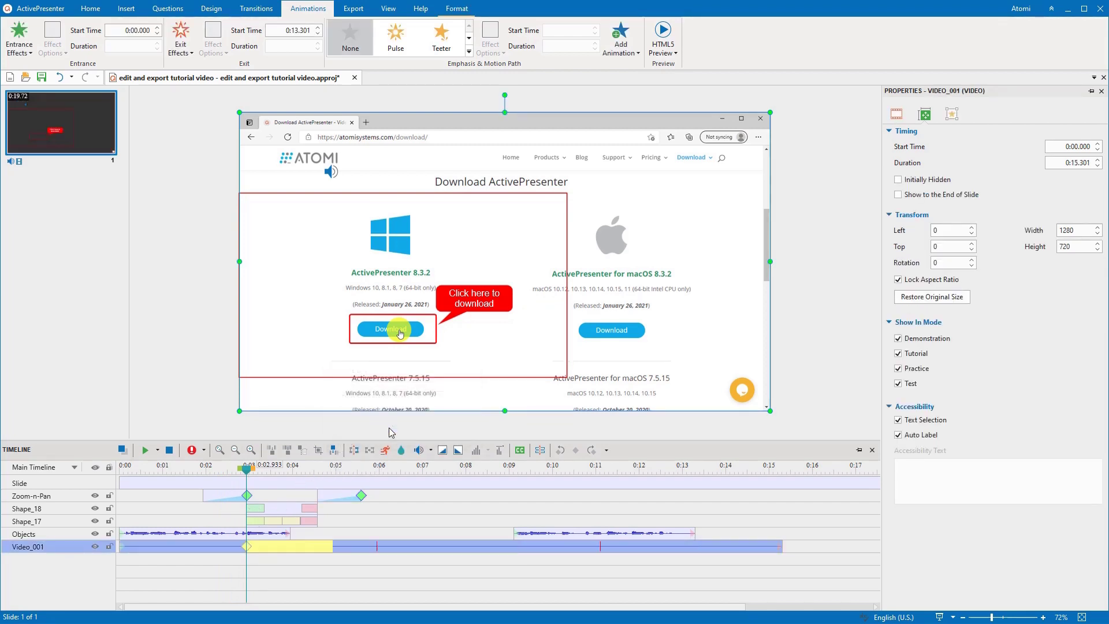
left_click_drag(333, 547, 358, 551)
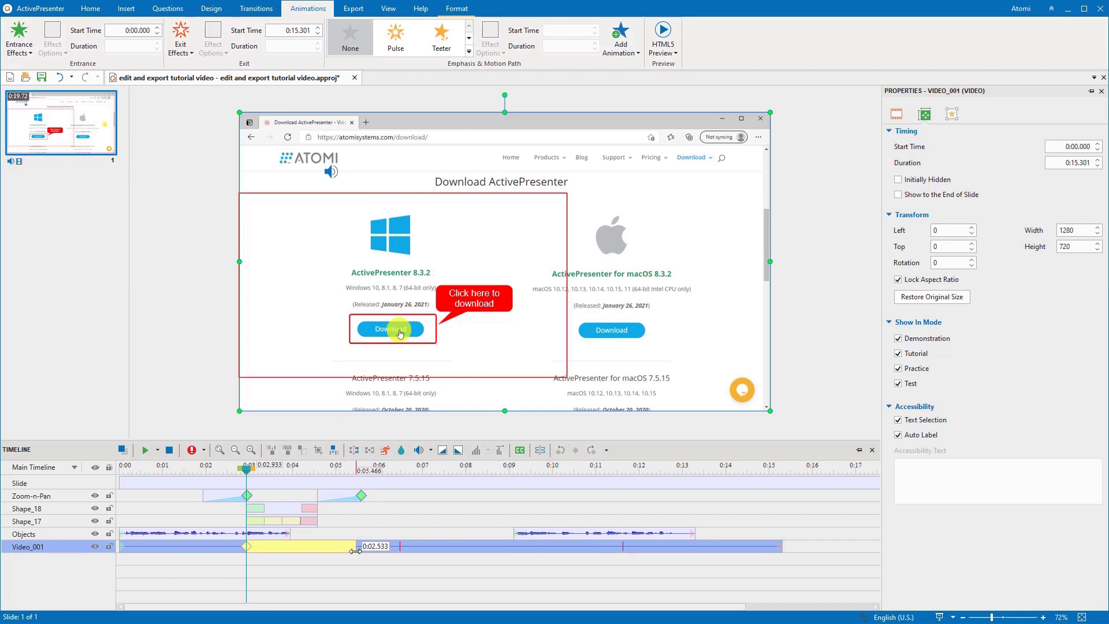
left_click_drag(542, 534, 657, 534)
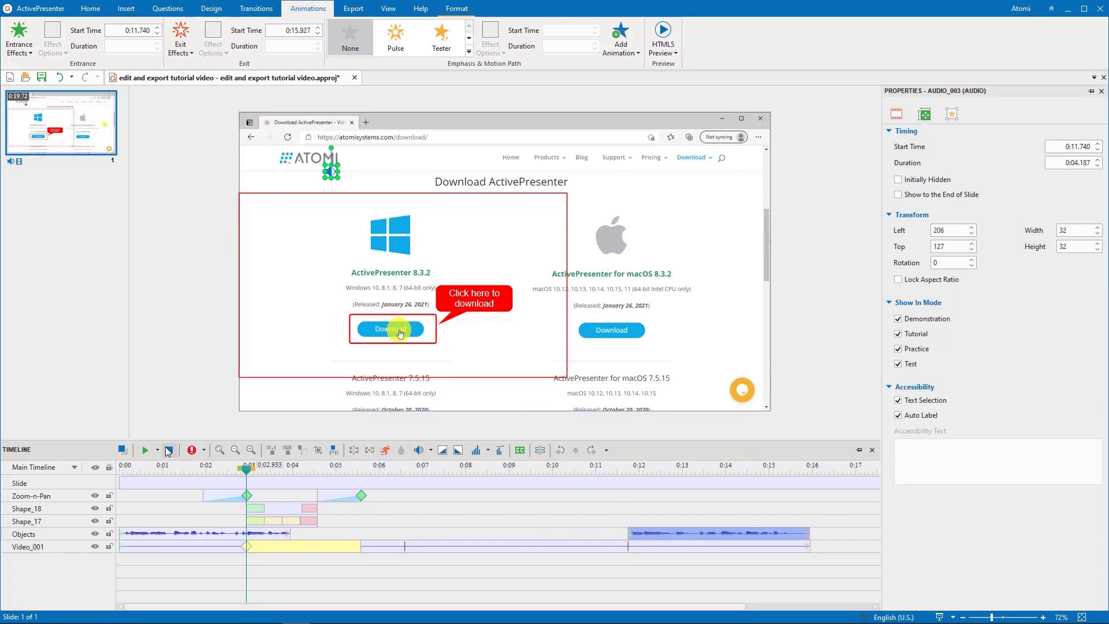
Preview the edited tutorial from the start through to its 15.79-second end.
left_click(168, 451)
left_click(144, 454)
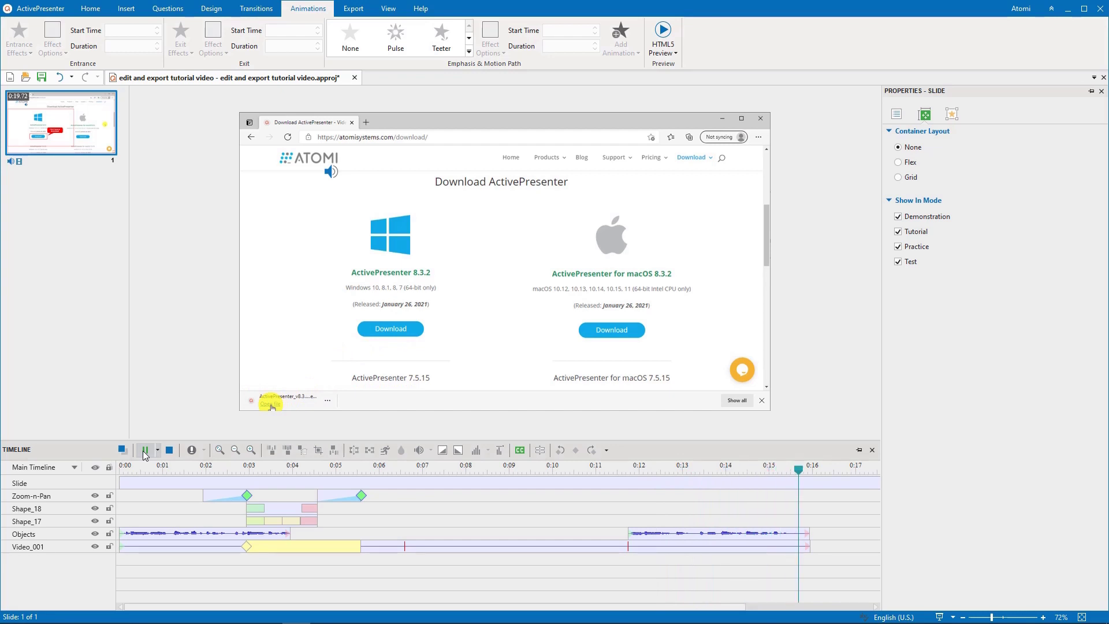
left_click(145, 453)
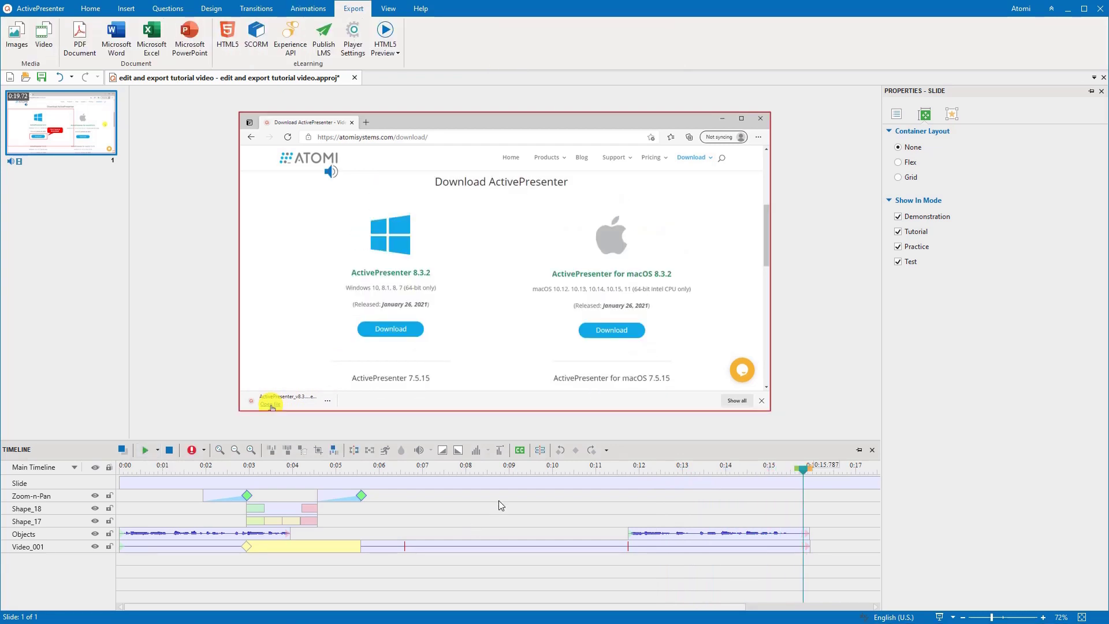
scroll(499, 501, "down", 2)
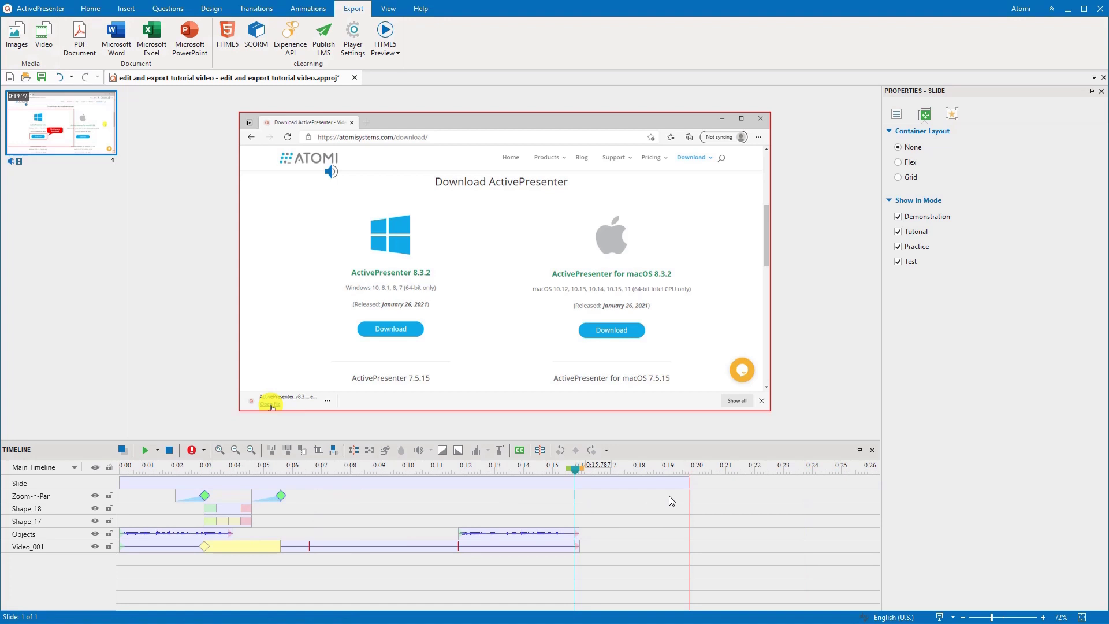
Move the red slide-end marker left to about 0:16.140.
left_click_drag(686, 480, 578, 496)
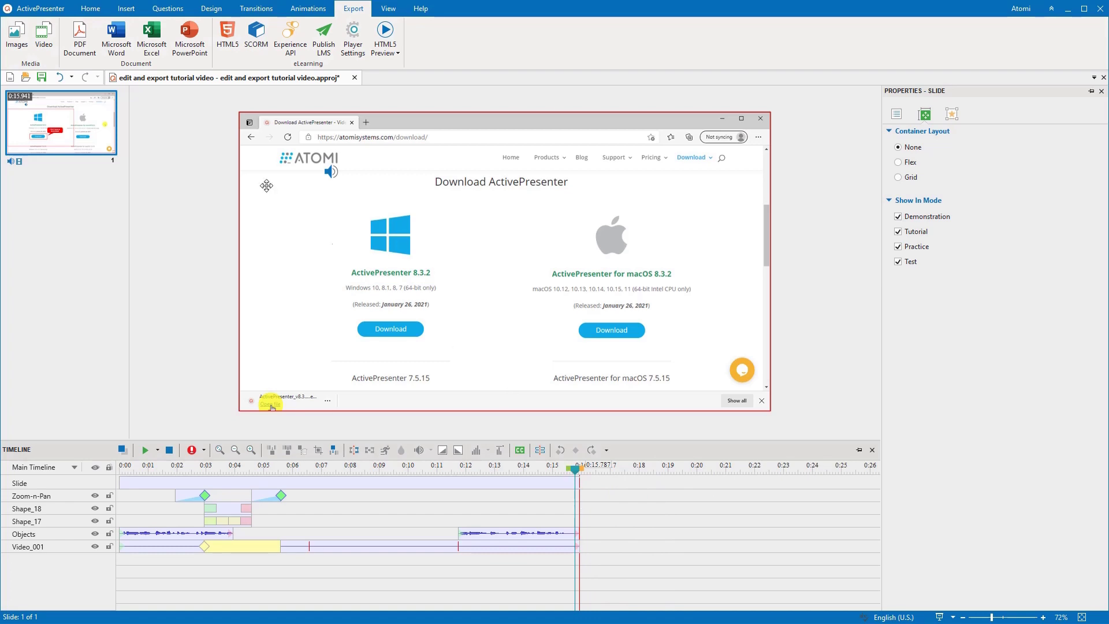
Render the tutorial as an MP4 video and open the project's Video output folder.
left_click(43, 39)
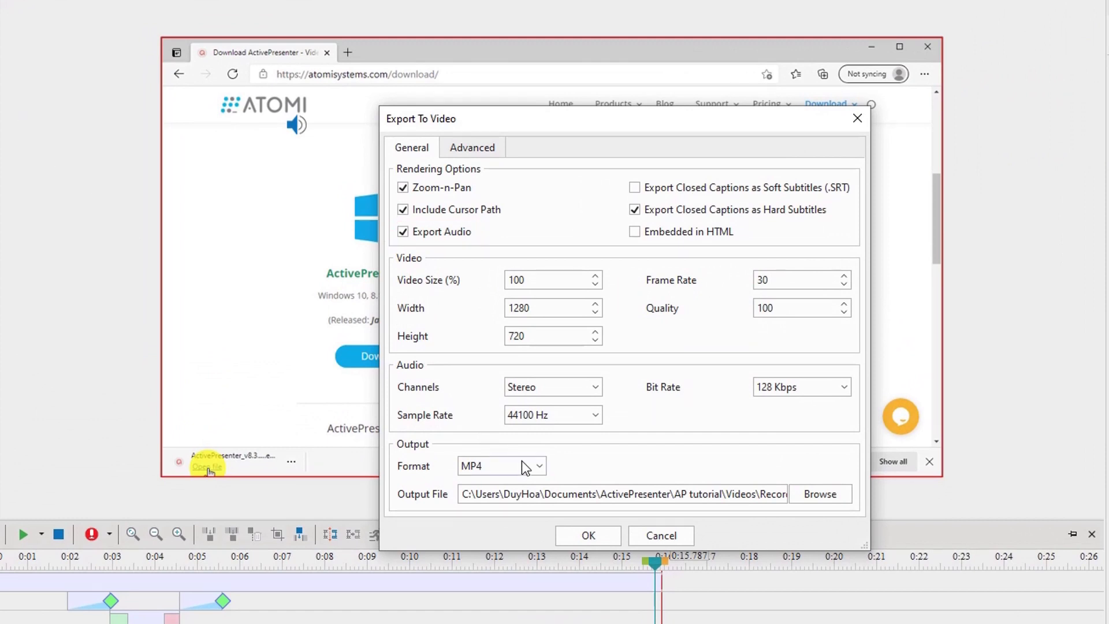
left_click(539, 469)
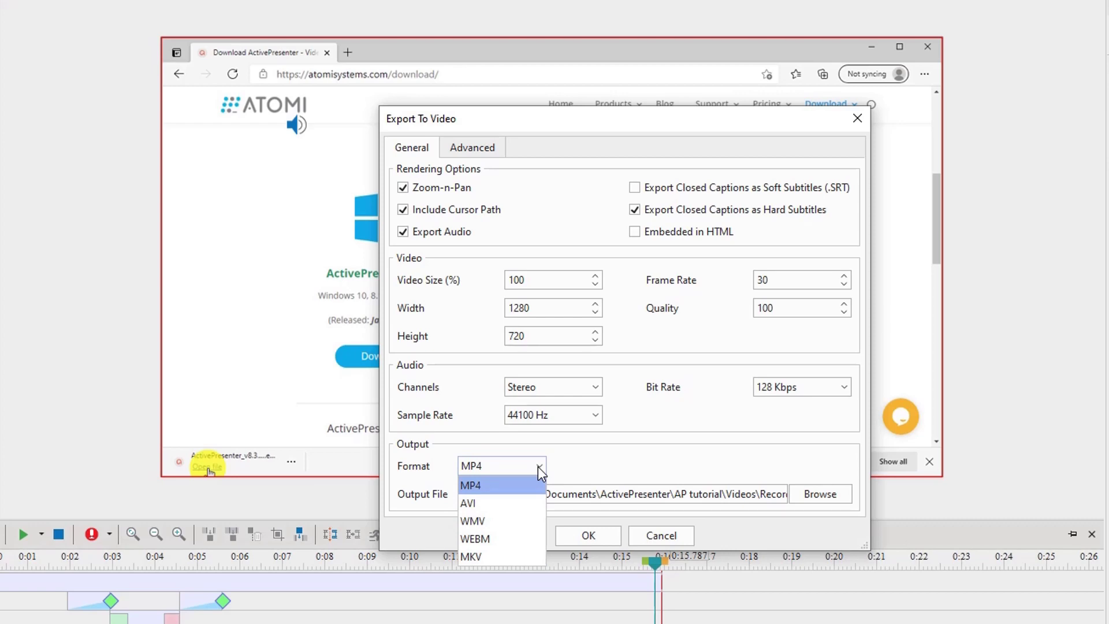
left_click(538, 467)
left_click(572, 536)
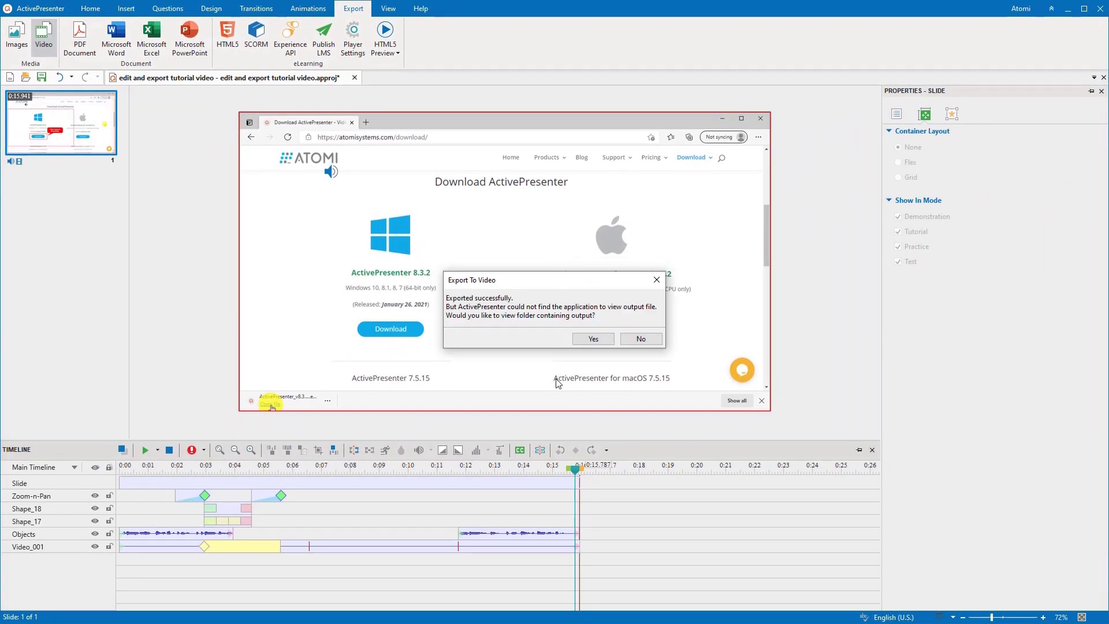
left_click(583, 339)
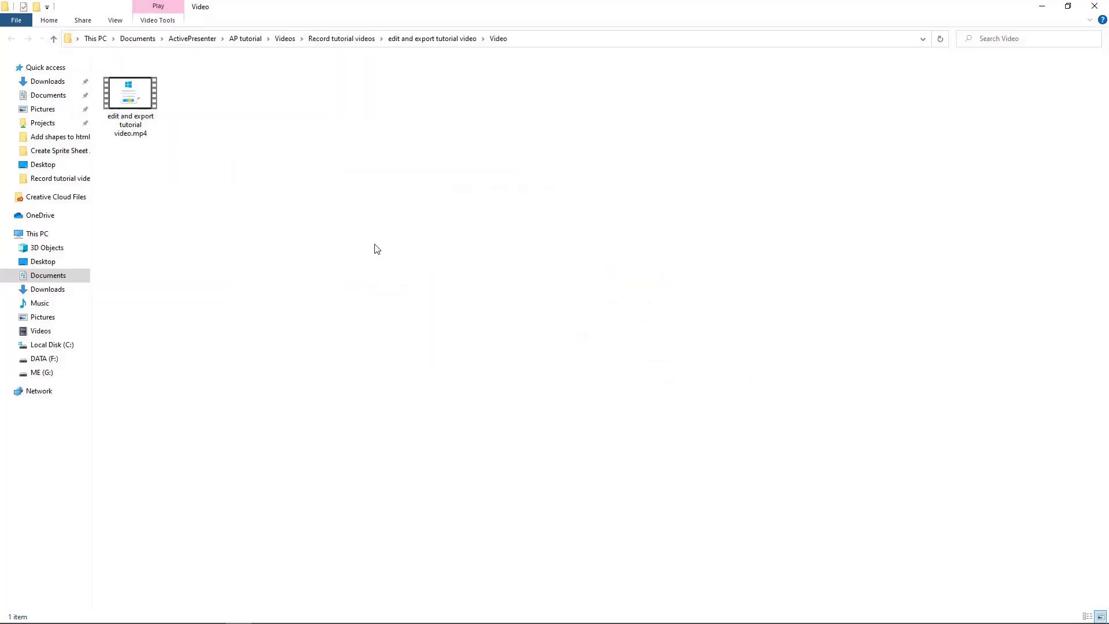